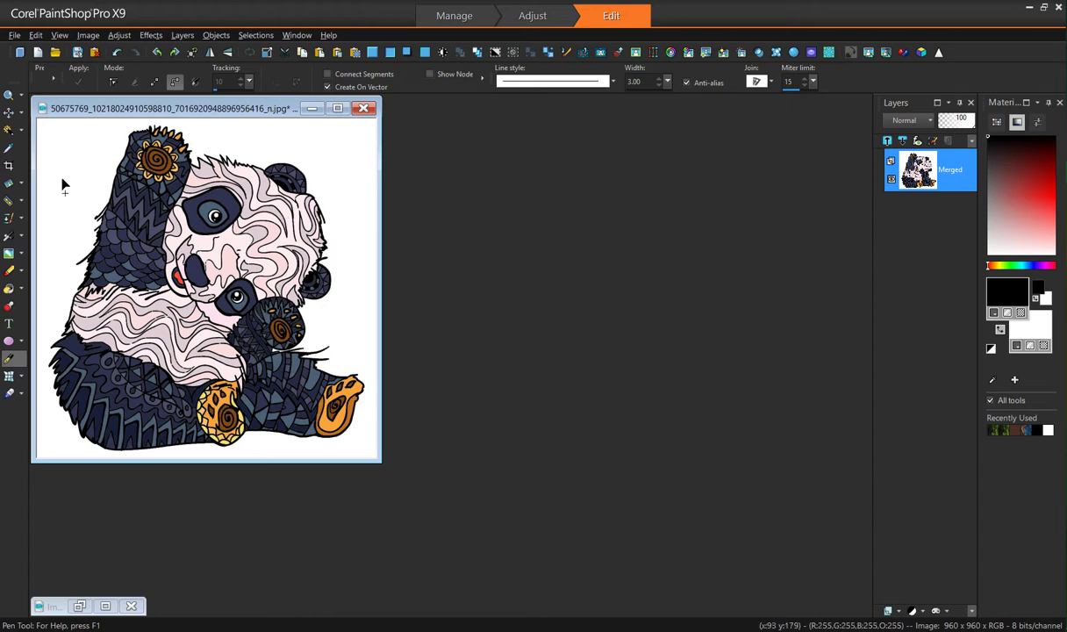
Step: Select the connected black outlines of the colored panda with the Magic Wand, clearing the first selection and reselecting from the arm outline
click(9, 130)
click(214, 280)
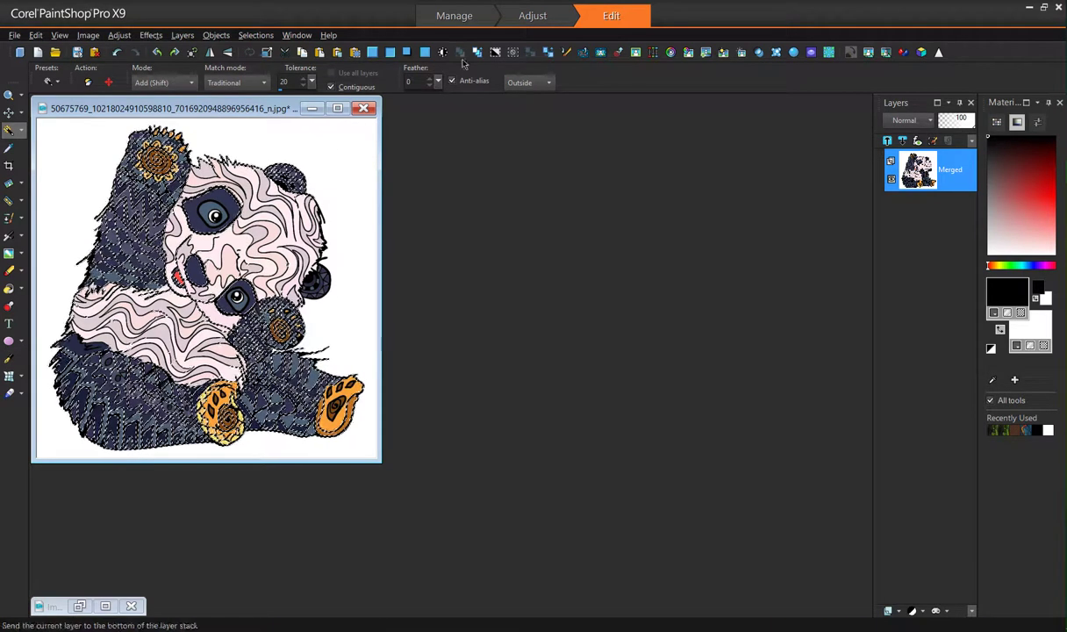
click(512, 52)
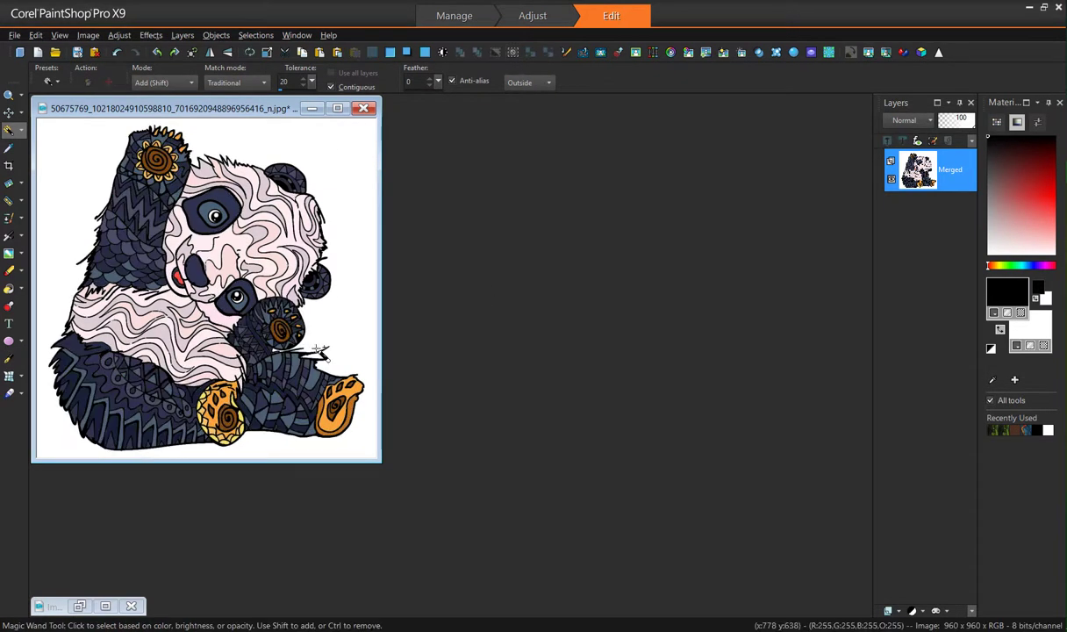
scroll(329, 364, up, 4)
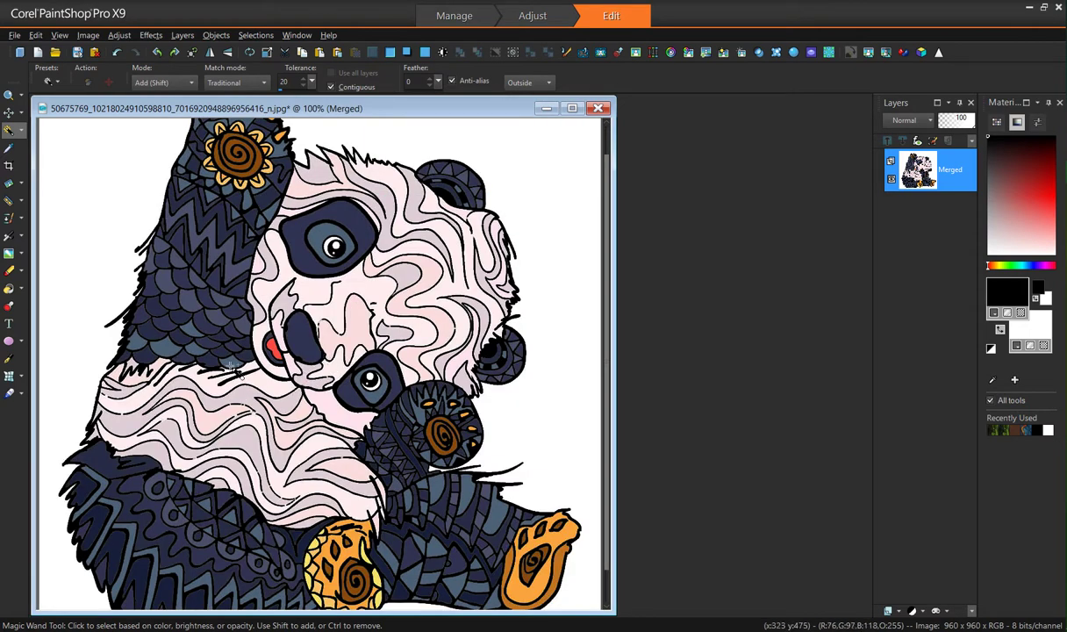
click(149, 285)
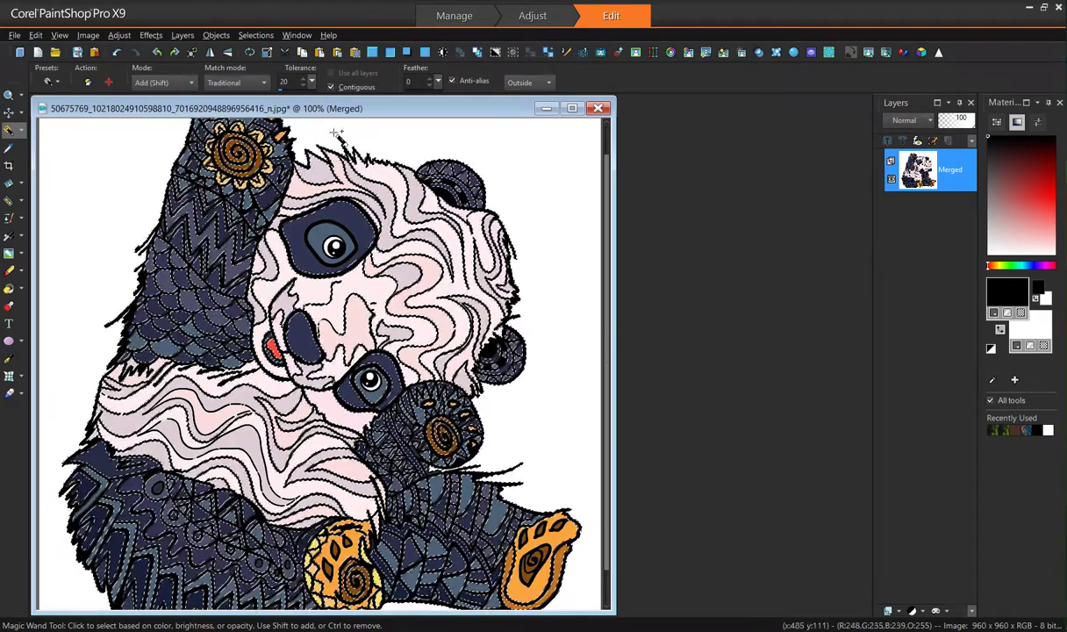
Step: Try cutting the selected outlines from the panda picture, compare with the line art in Image2, and undo the cut
click(284, 51)
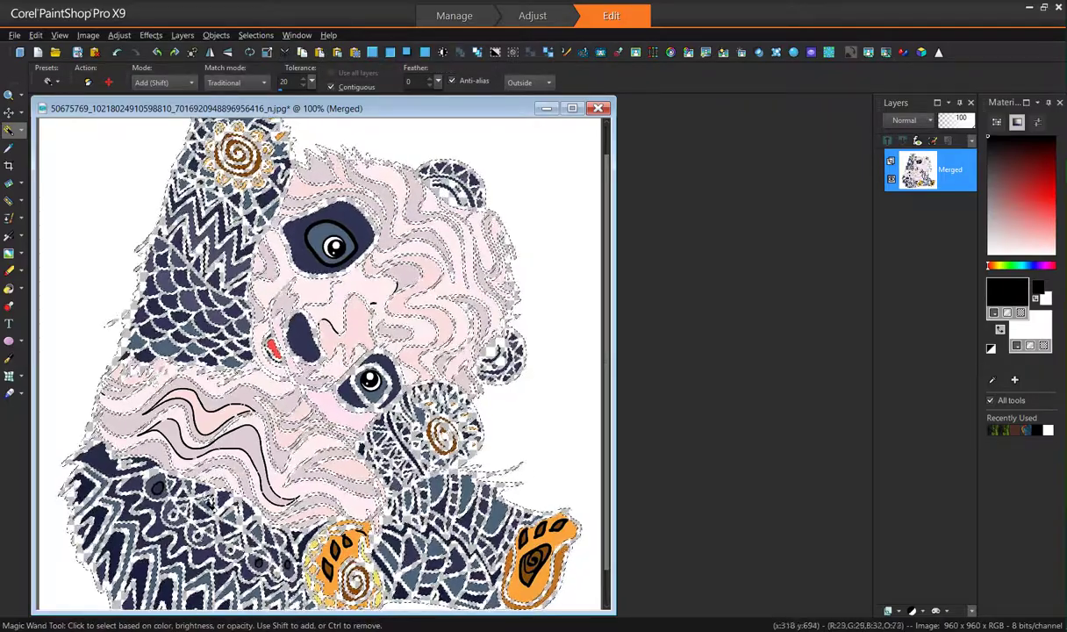
scroll(328, 349, down, 4)
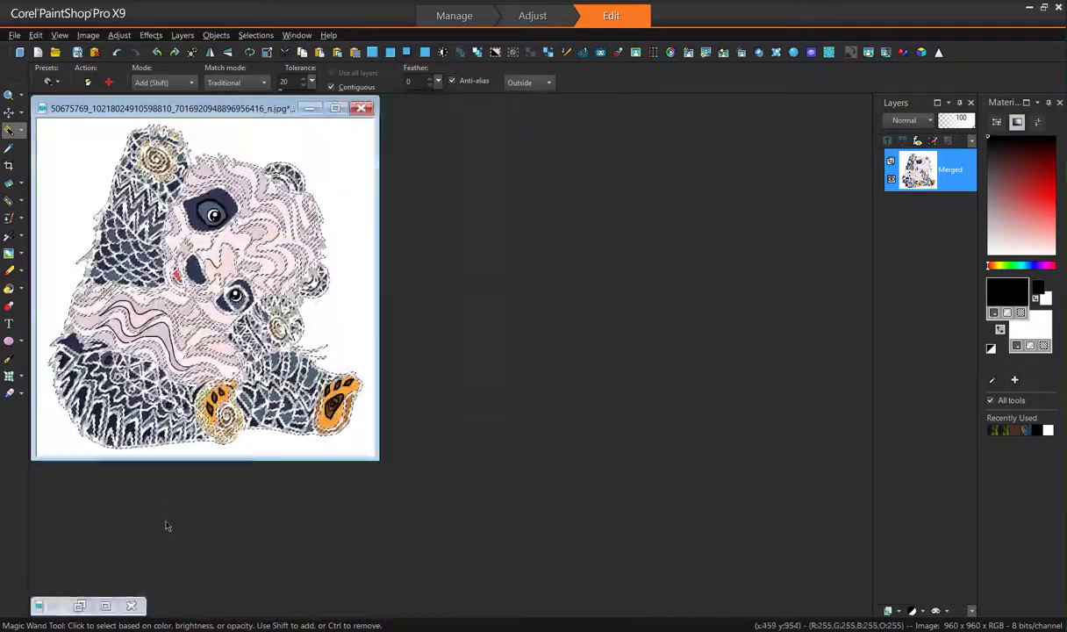
click(79, 605)
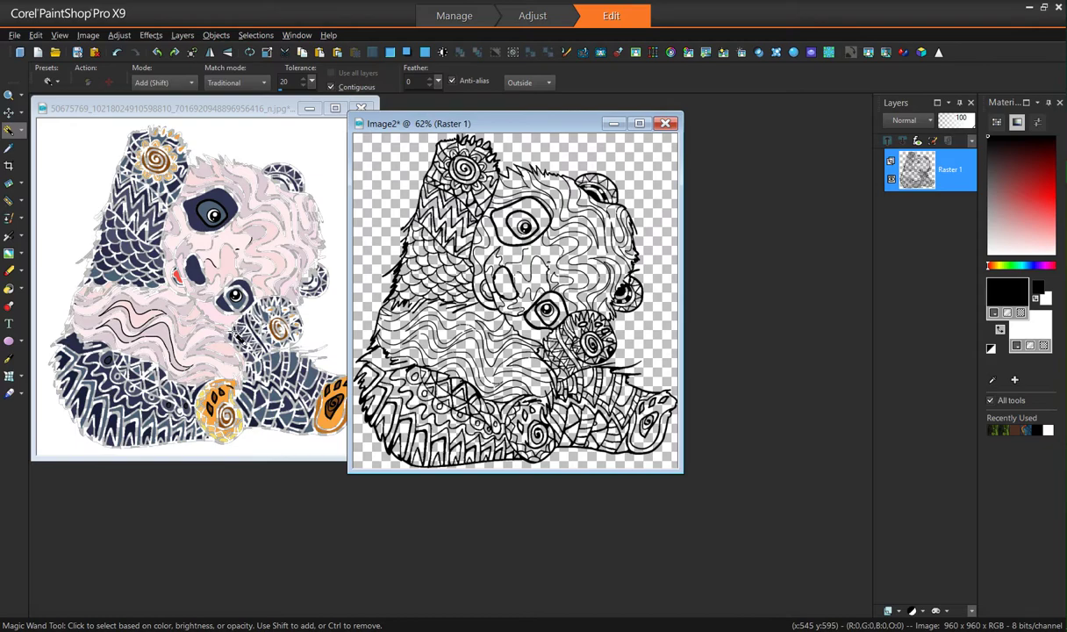
click(201, 109)
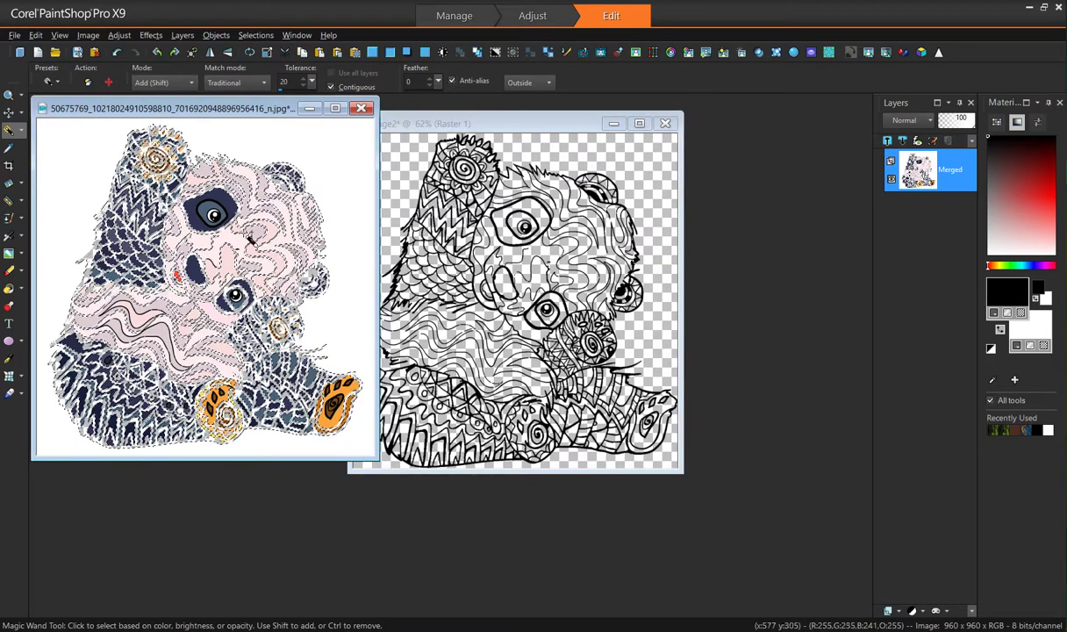
click(119, 54)
Step: Turn off contiguous matching and add the remaining unconnected black lines to the Magic Wand selection
scroll(194, 329, up, 6)
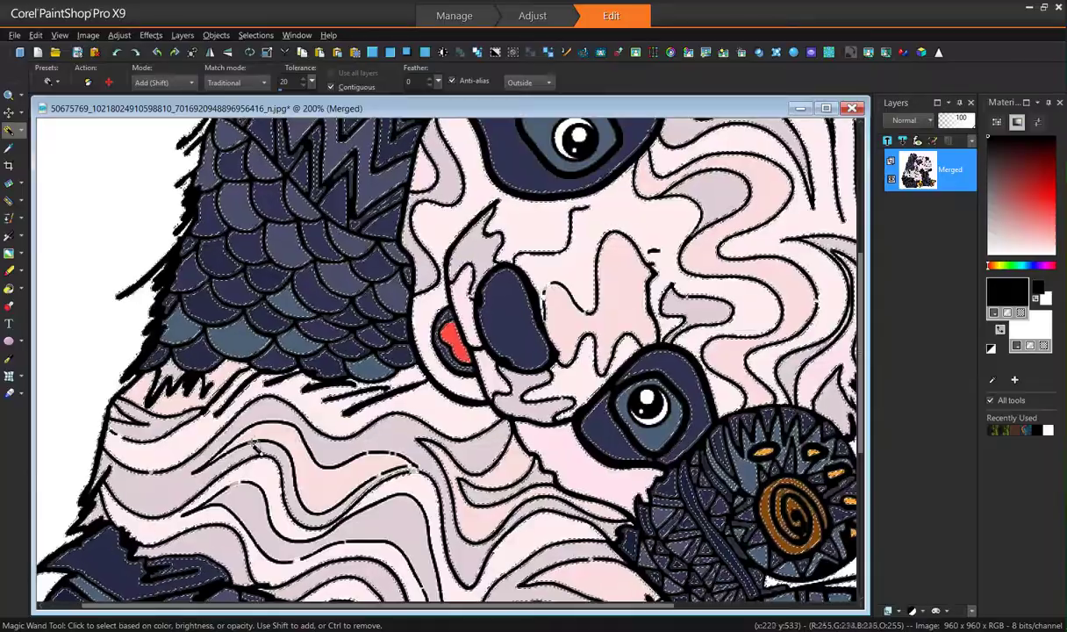
click(330, 87)
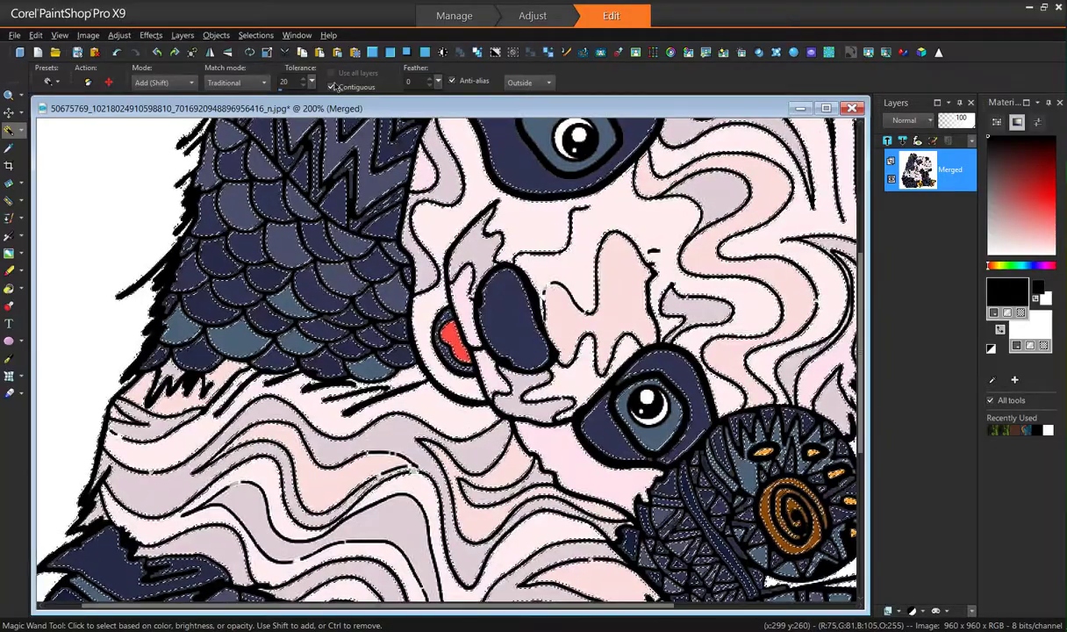
click(364, 546)
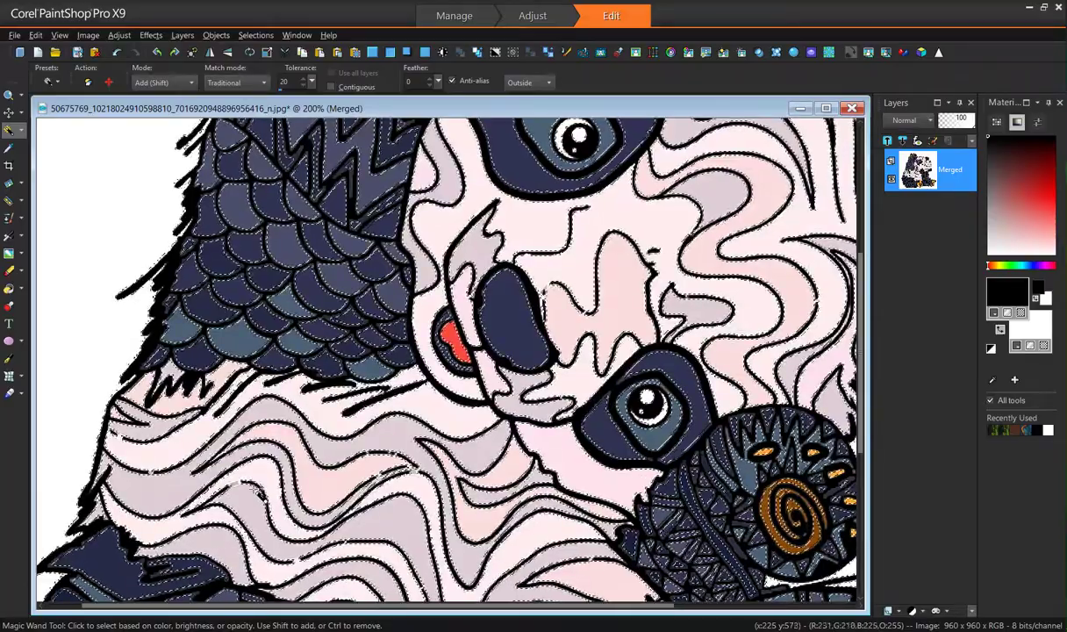
Step: Cut all the selected black outlines from the panda picture and paste them as a new image
scroll(238, 394, down, 1)
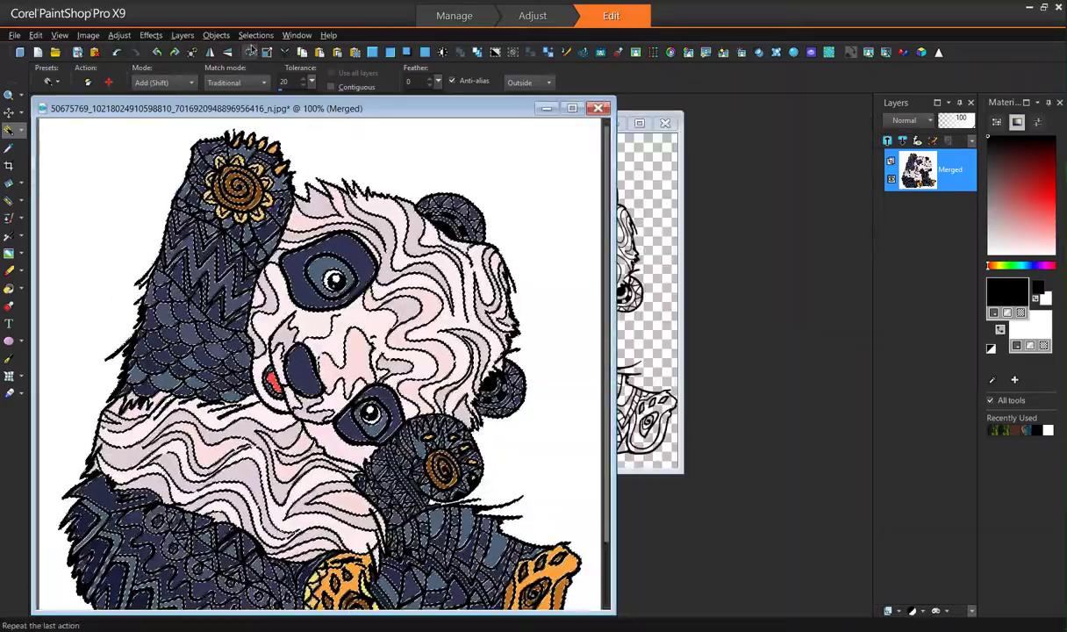
click(284, 52)
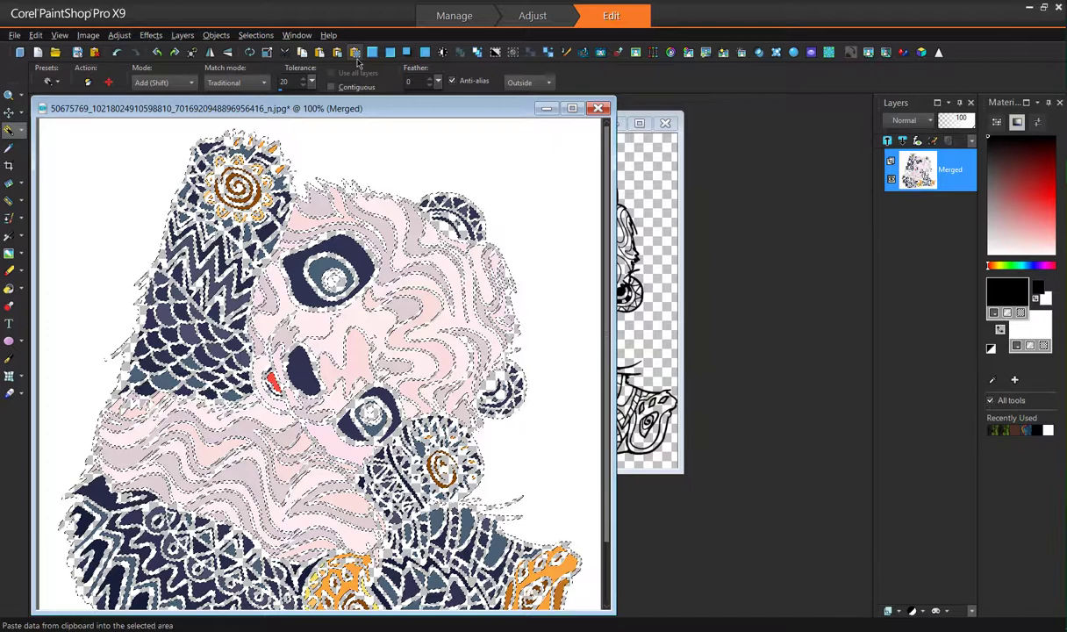
click(319, 52)
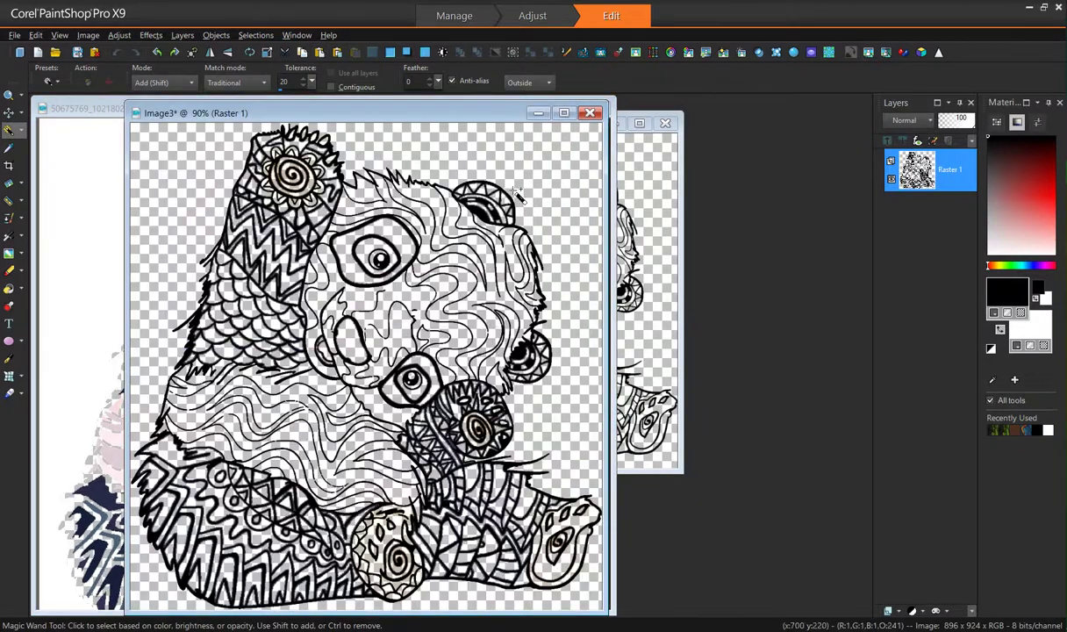
Step: Darken the pasted line art with brightness -255 and contrast 100, and reposition its image window
click(443, 52)
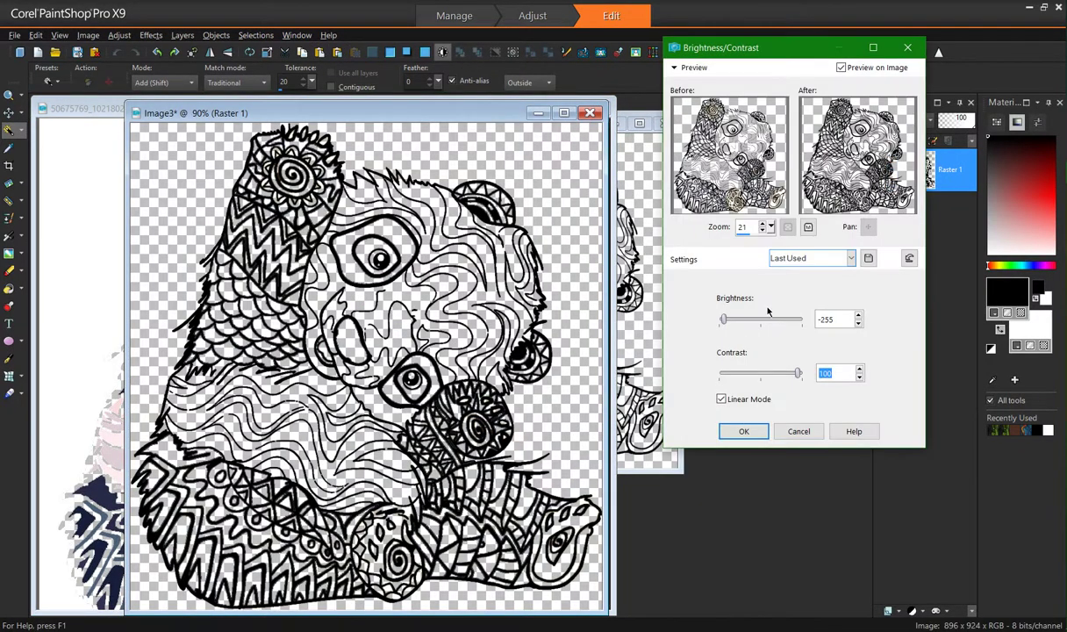
click(761, 430)
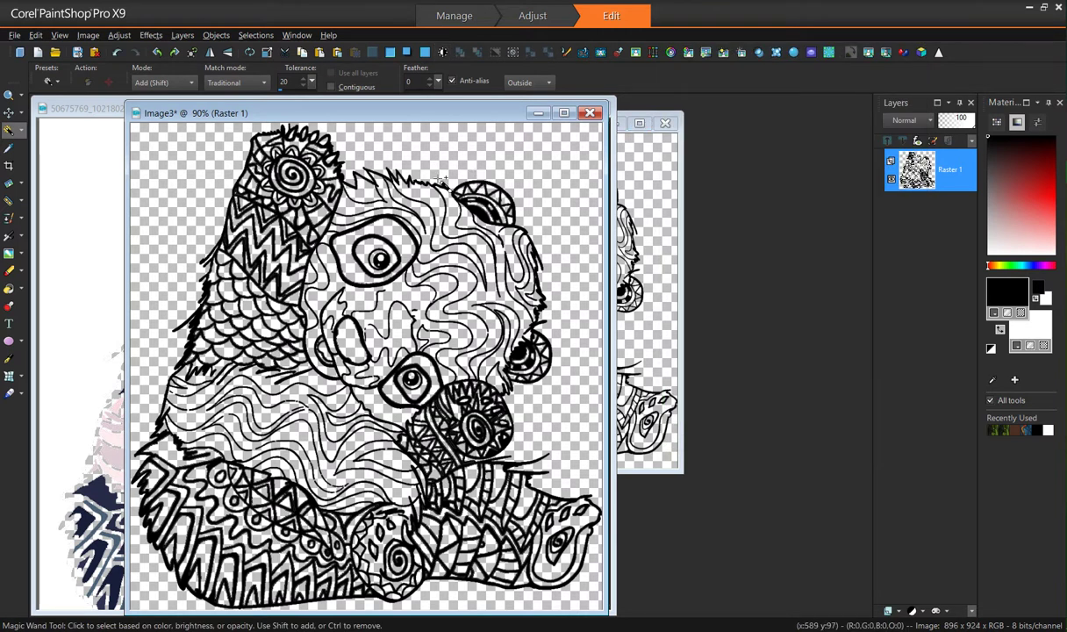
scroll(372, 177, down, 4)
drag(235, 114, 662, 203)
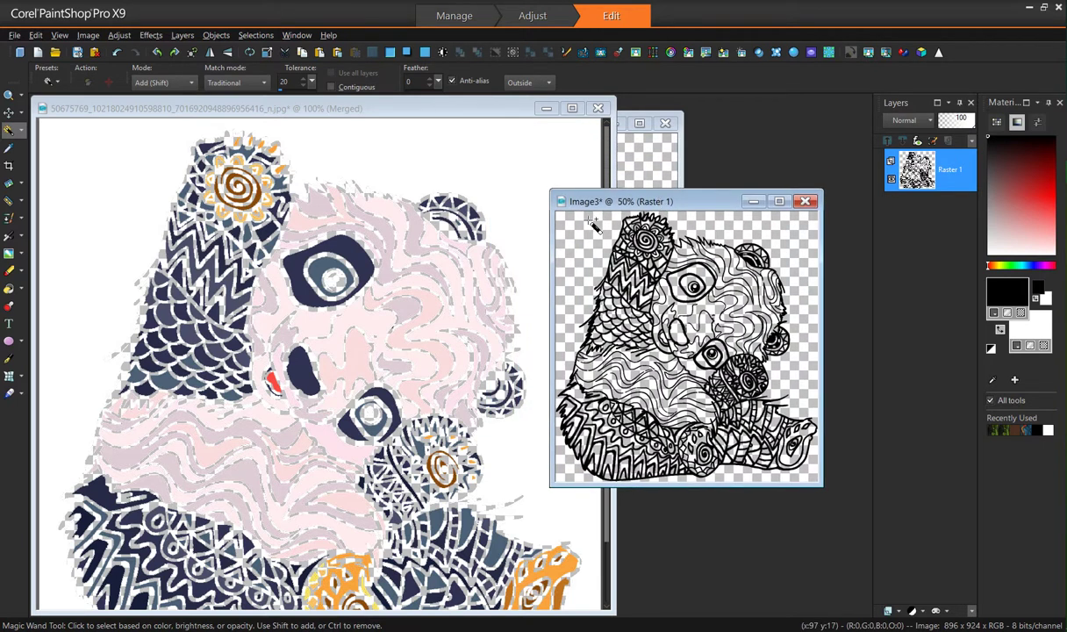
drag(604, 201, 301, 179)
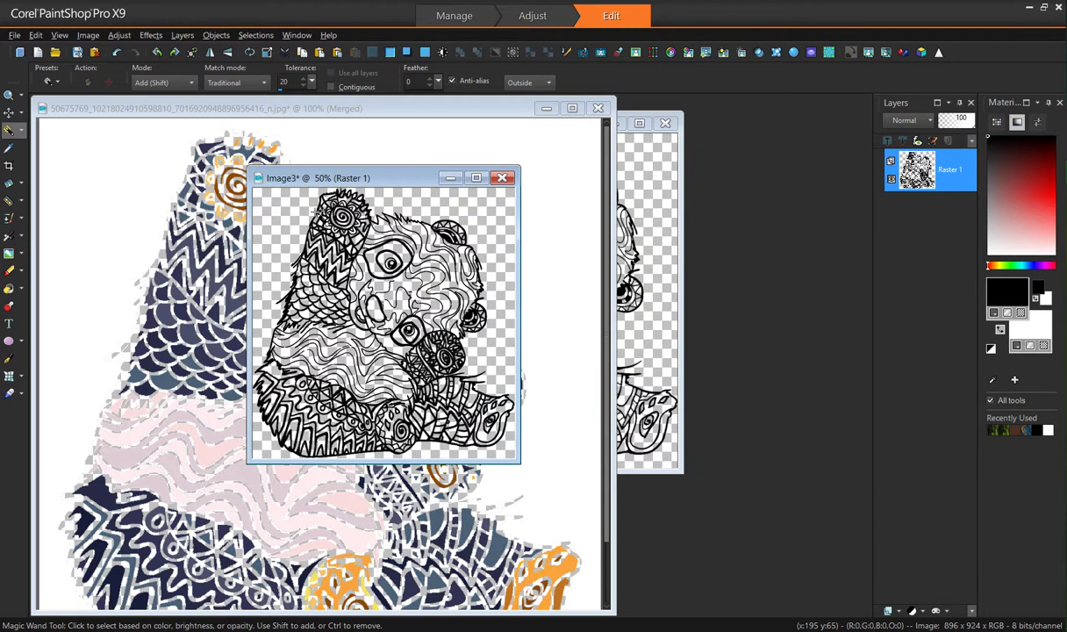
Step: Select the transparent areas around the line art with the Magic Wand and invert the selection to capture only the lines
key(plus)
key(plus)
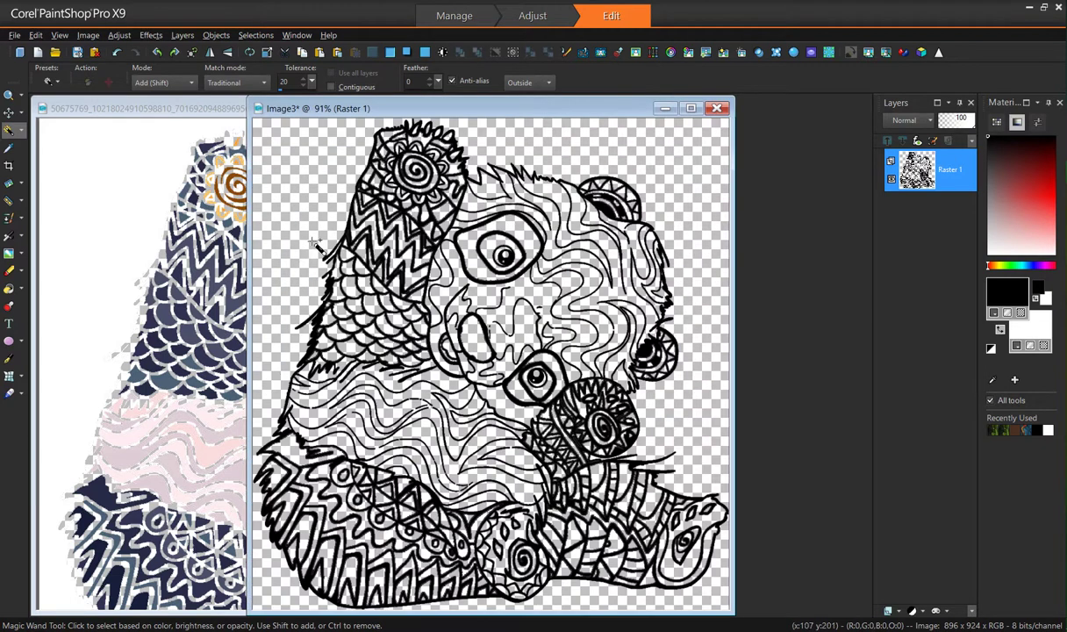
click(289, 189)
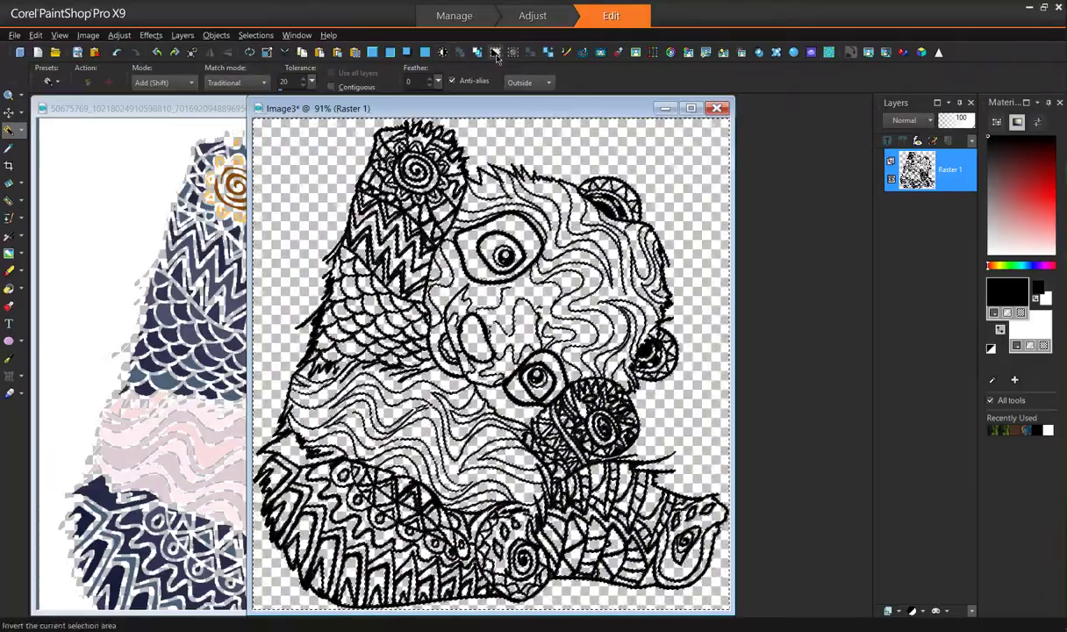
click(497, 57)
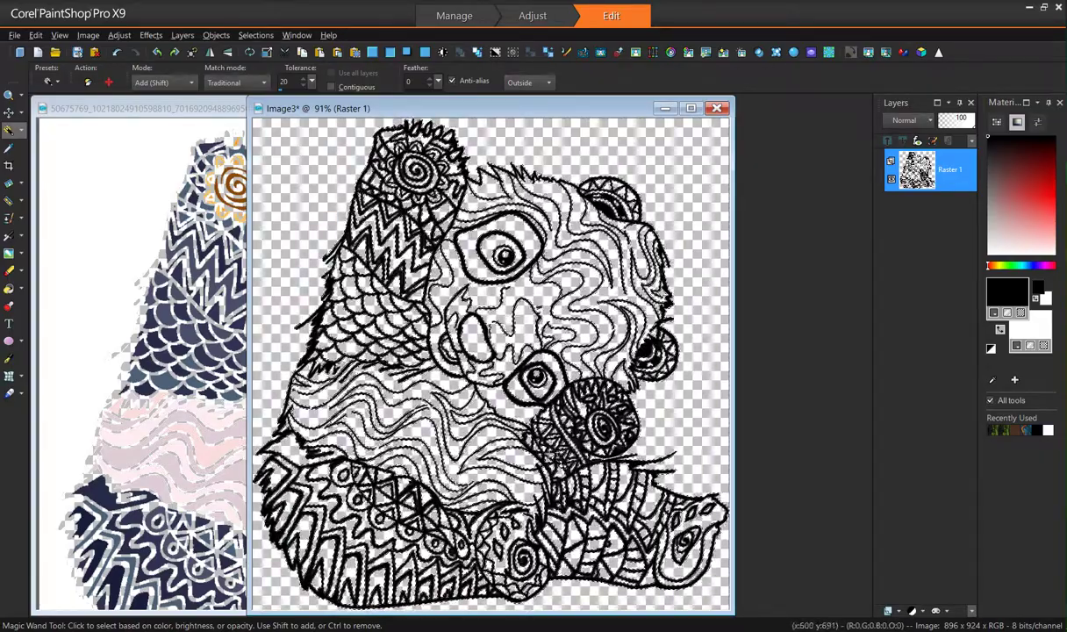
Step: Activate the Airbrush and choose the metallic gold pattern as its foreground material
click(8, 238)
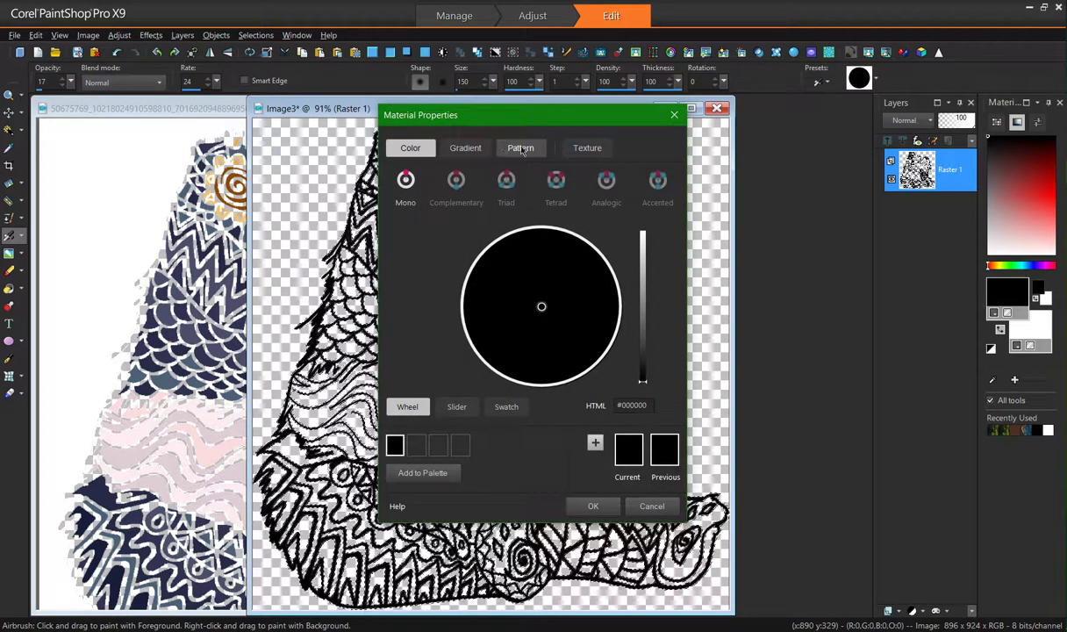
click(522, 149)
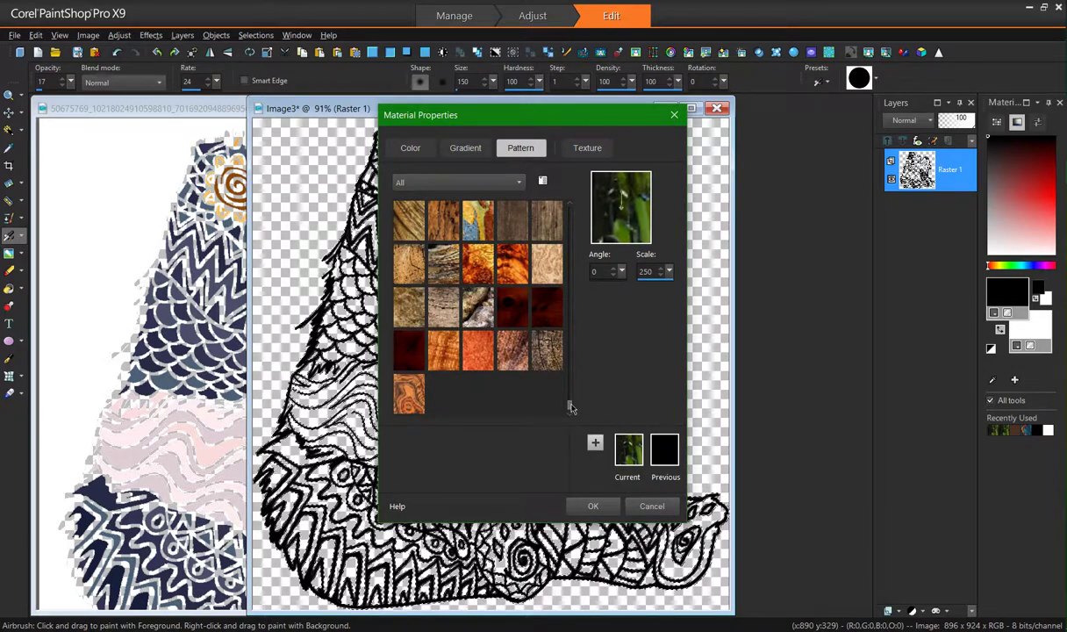
drag(570, 406, 568, 303)
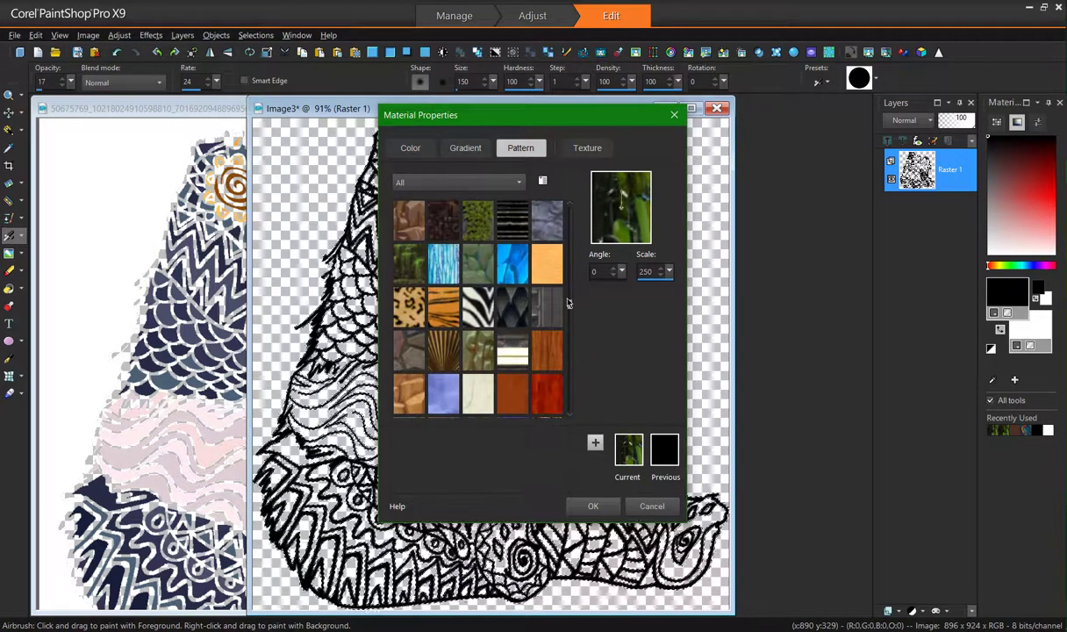
scroll(566, 303, up, 2)
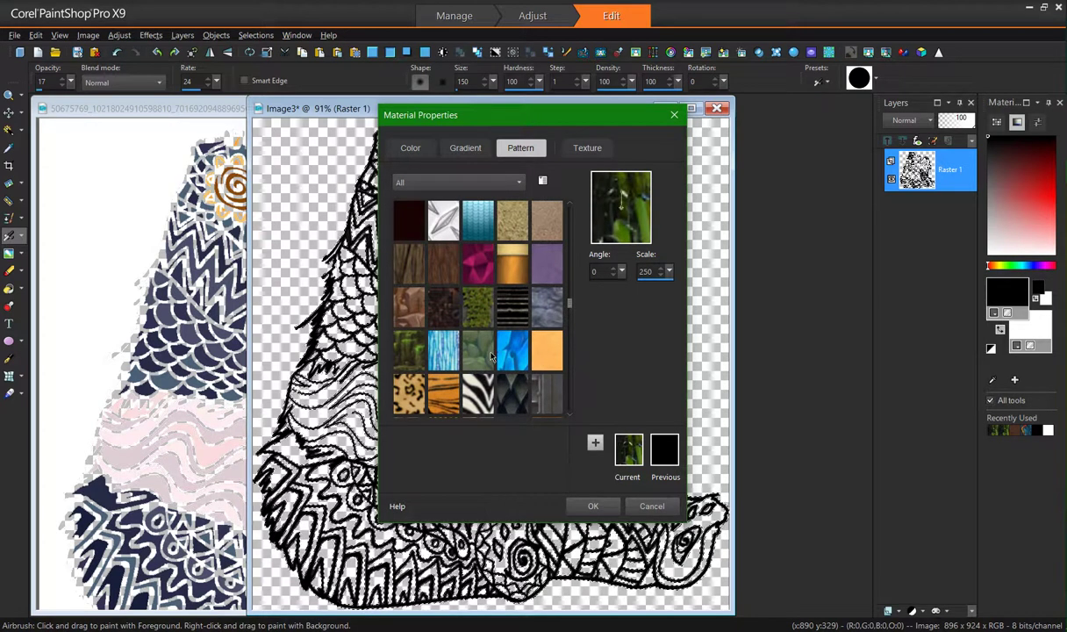
drag(571, 305, 578, 252)
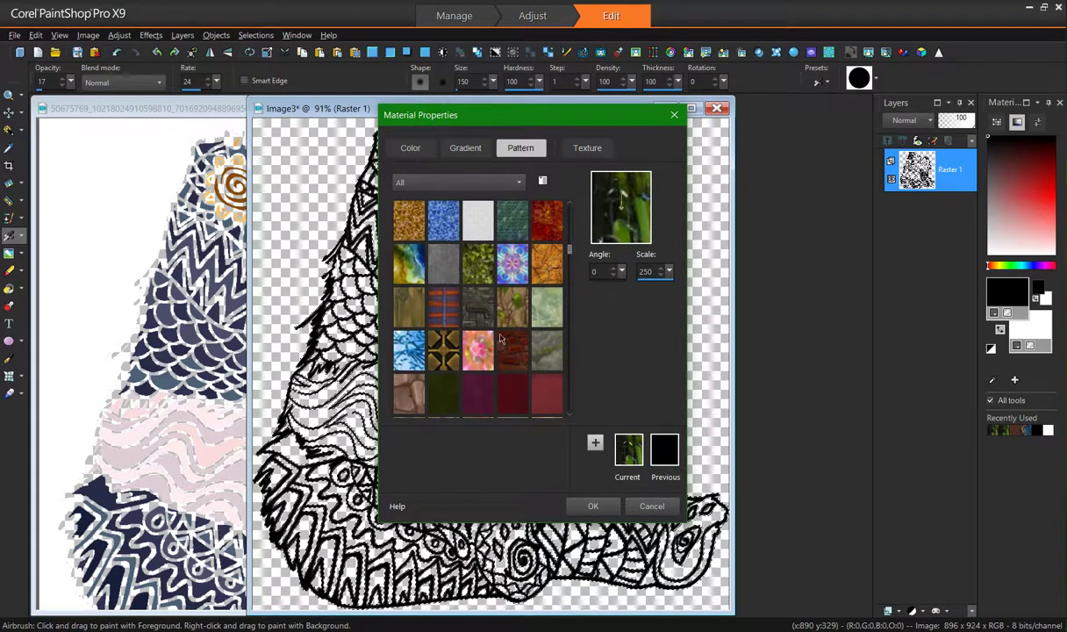
click(512, 263)
scroll(523, 280, up, 3)
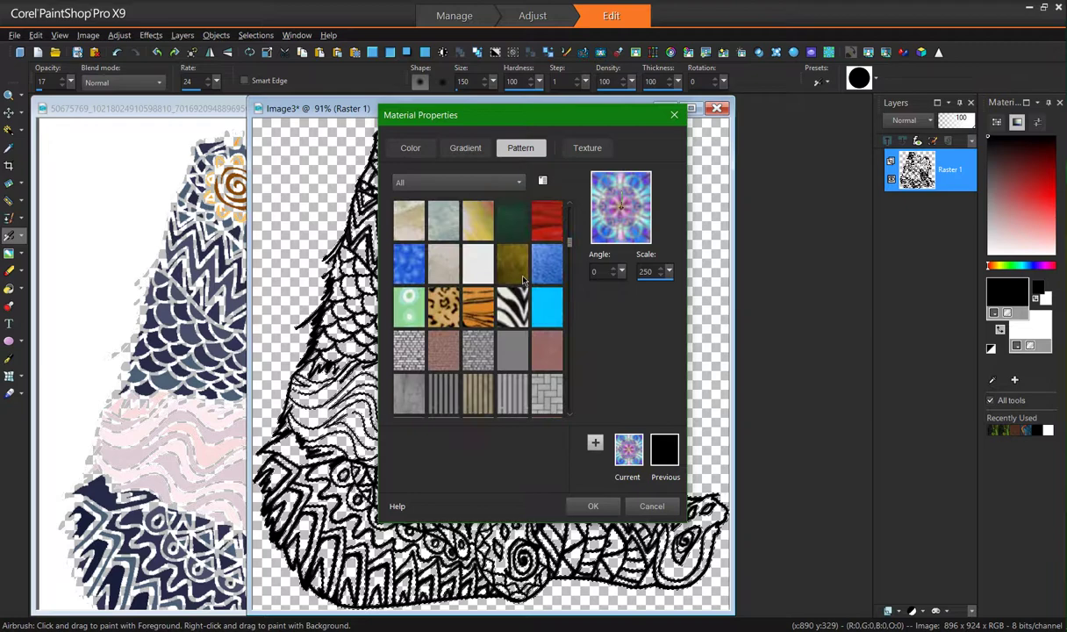
scroll(523, 279, up, 1)
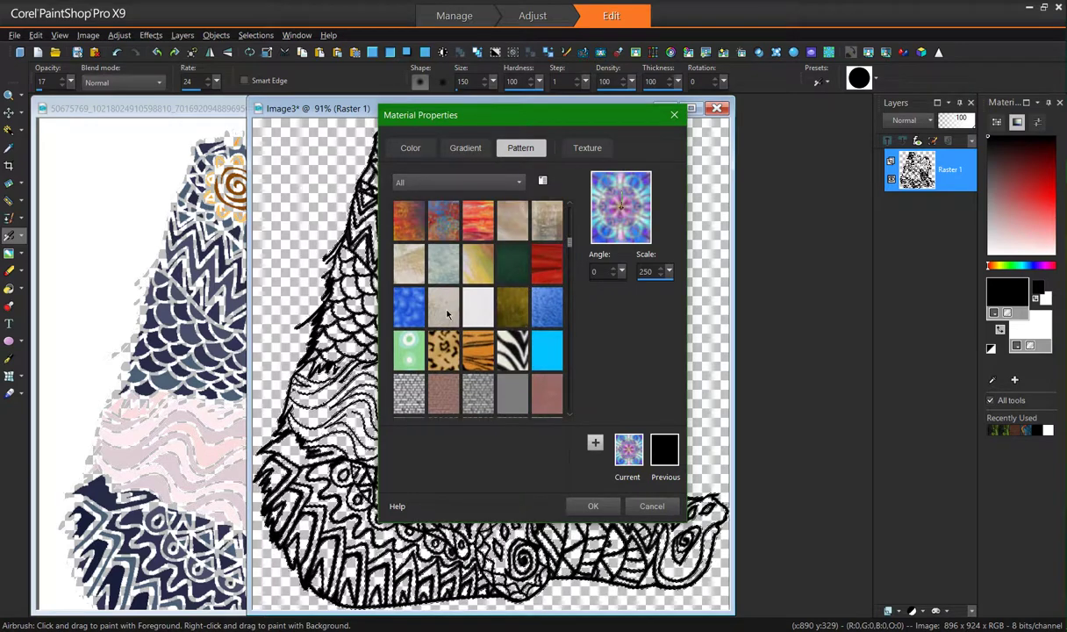
scroll(443, 316, up, 2)
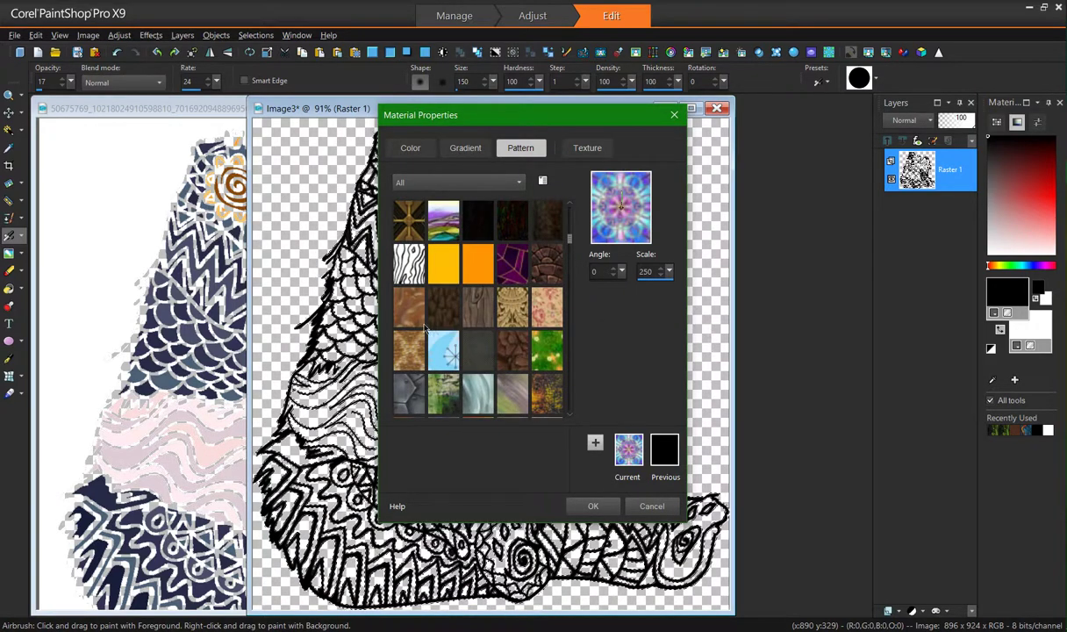
scroll(425, 328, up, 3)
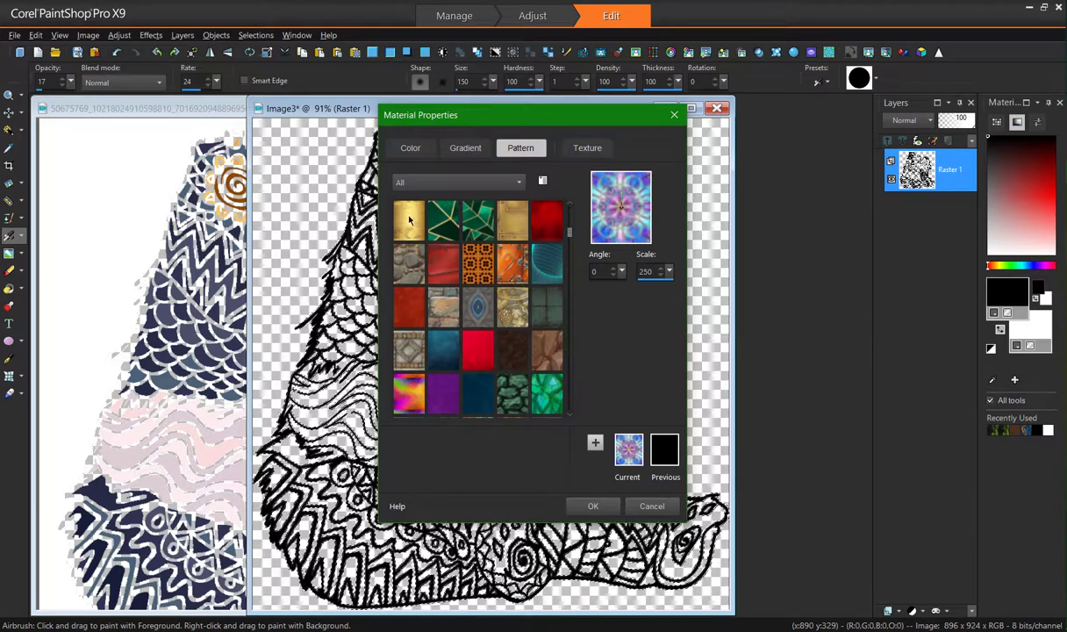
click(409, 220)
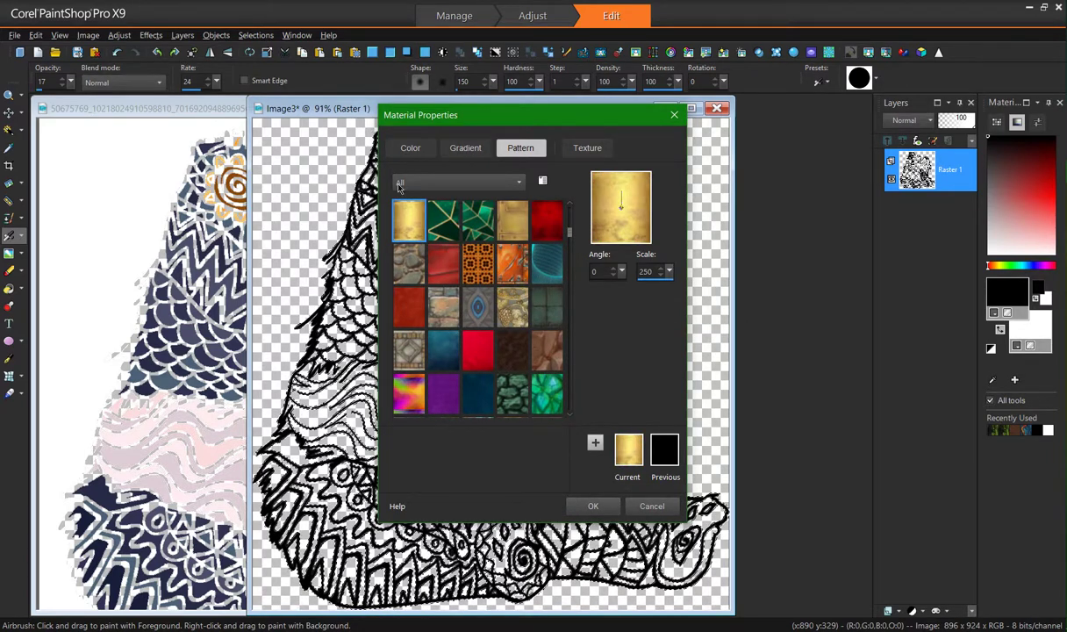
Step: Airbrush the metallic gold pattern over all of the selected line art of the panda, from the raised arm to the feet
mouse_move(419, 145)
mouse_down()
mouse_move(386, 184)
mouse_move(317, 394)
mouse_up()
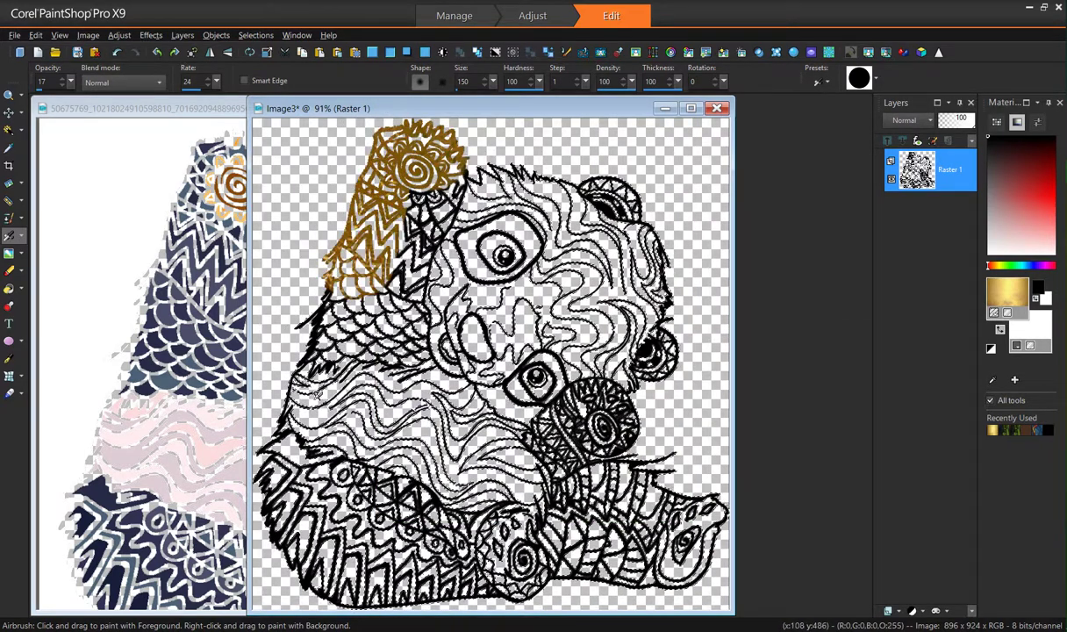
mouse_move(321, 294)
mouse_down()
mouse_move(281, 378)
mouse_move(254, 501)
mouse_move(268, 539)
mouse_up()
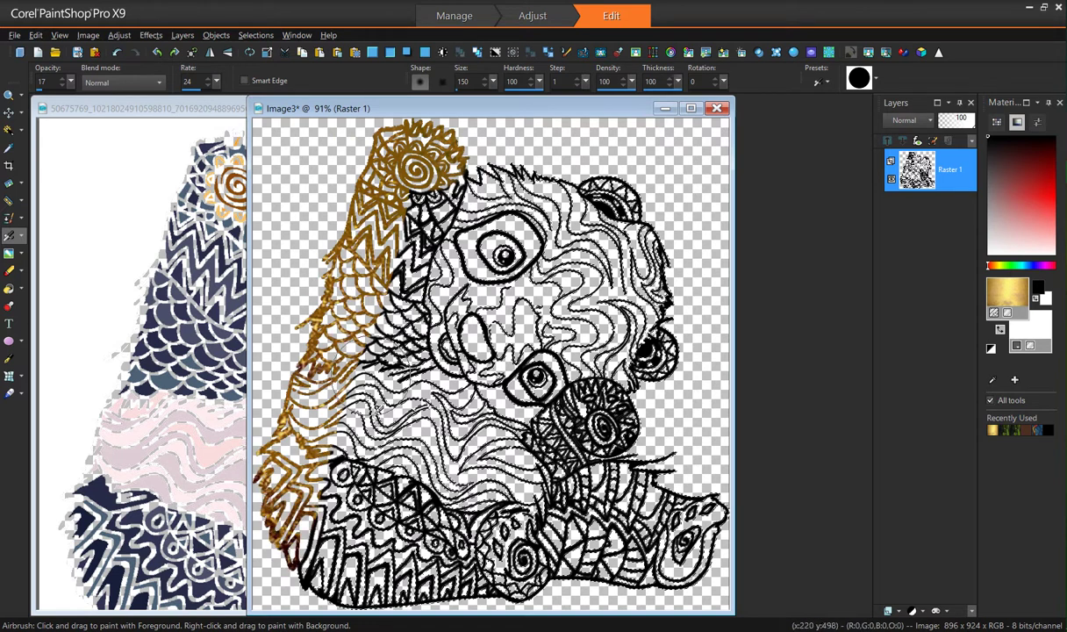
mouse_move(365, 374)
mouse_down()
mouse_move(399, 198)
mouse_move(465, 166)
mouse_move(369, 351)
mouse_move(342, 465)
mouse_up()
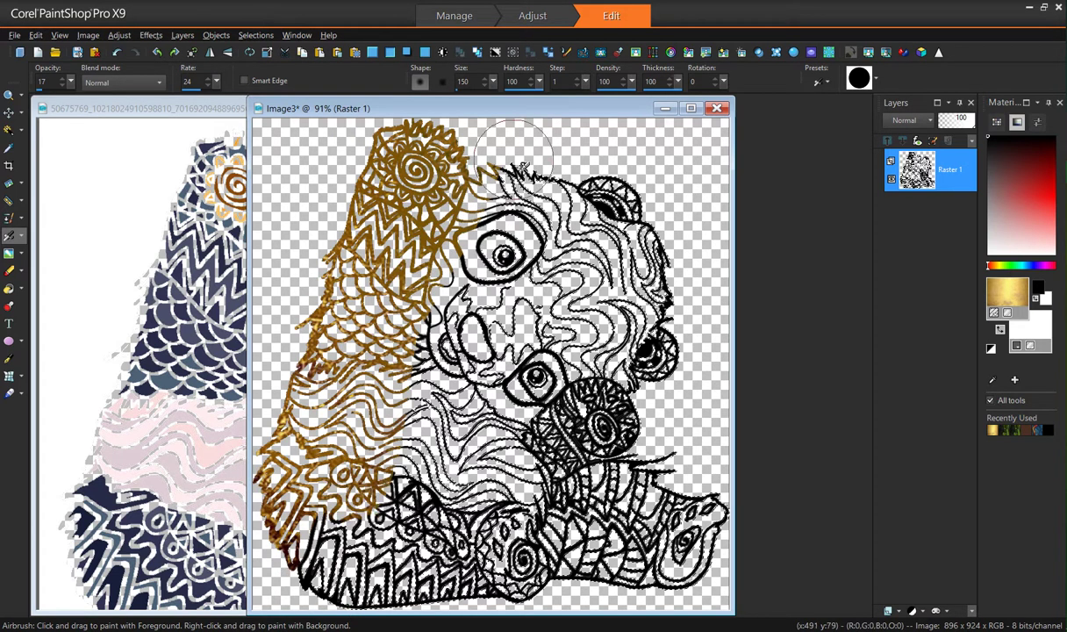
mouse_move(513, 160)
mouse_down()
mouse_move(443, 386)
mouse_move(412, 536)
mouse_move(412, 478)
mouse_move(510, 261)
mouse_move(527, 175)
mouse_move(456, 395)
mouse_move(333, 603)
mouse_move(478, 411)
mouse_up()
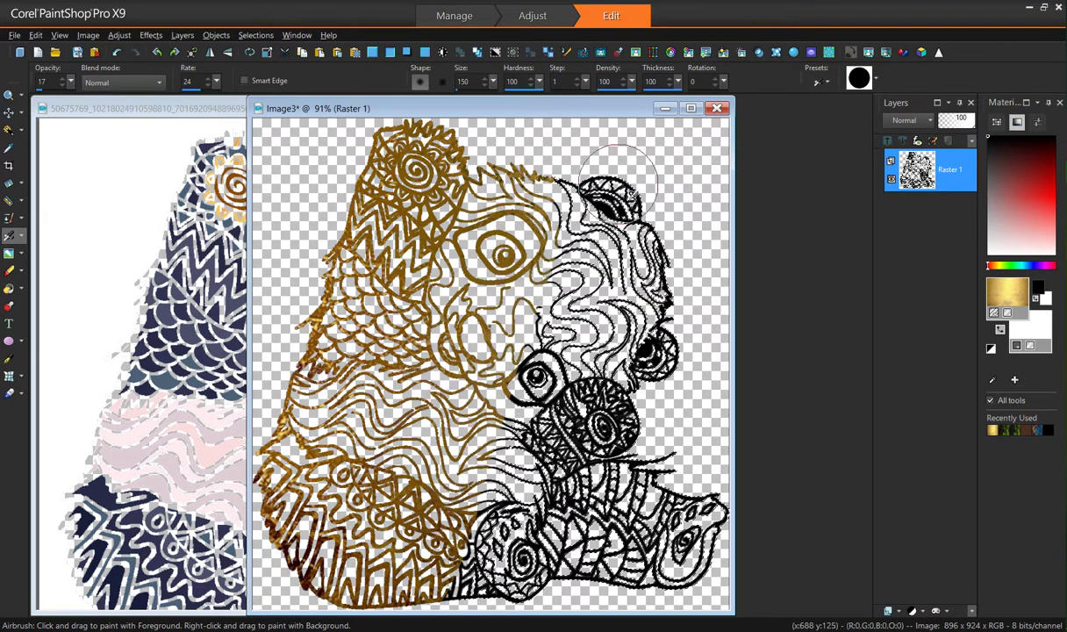
mouse_move(658, 362)
mouse_down()
mouse_move(642, 460)
mouse_move(703, 567)
mouse_up()
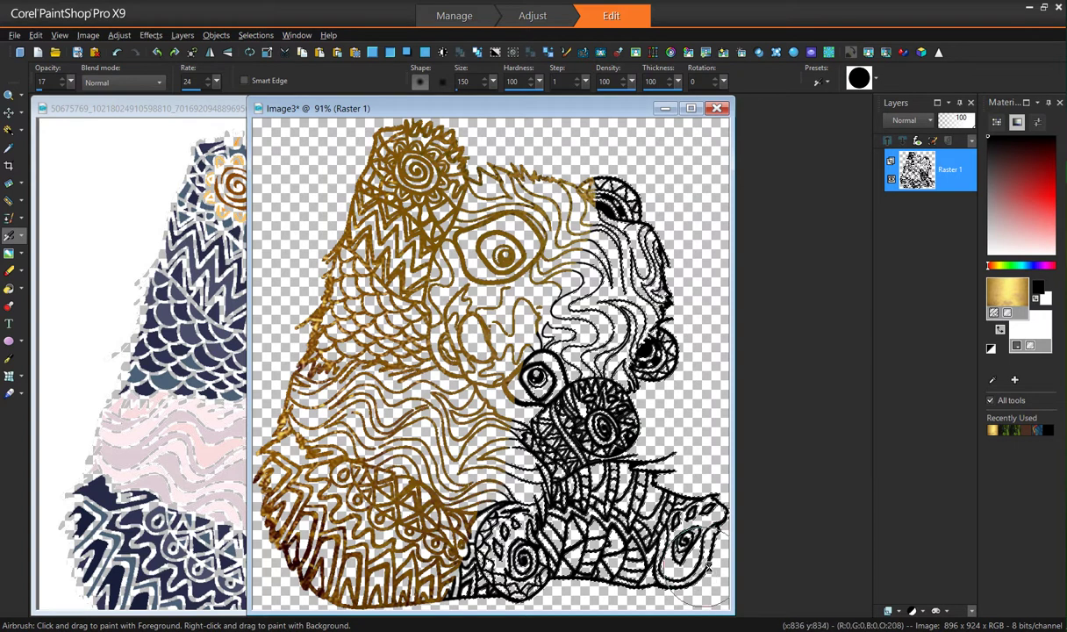
mouse_move(457, 570)
mouse_down()
mouse_move(677, 566)
mouse_move(737, 503)
mouse_move(515, 545)
mouse_move(565, 437)
mouse_move(583, 285)
mouse_move(579, 180)
mouse_move(623, 290)
mouse_move(632, 513)
mouse_move(614, 250)
mouse_move(626, 401)
mouse_up()
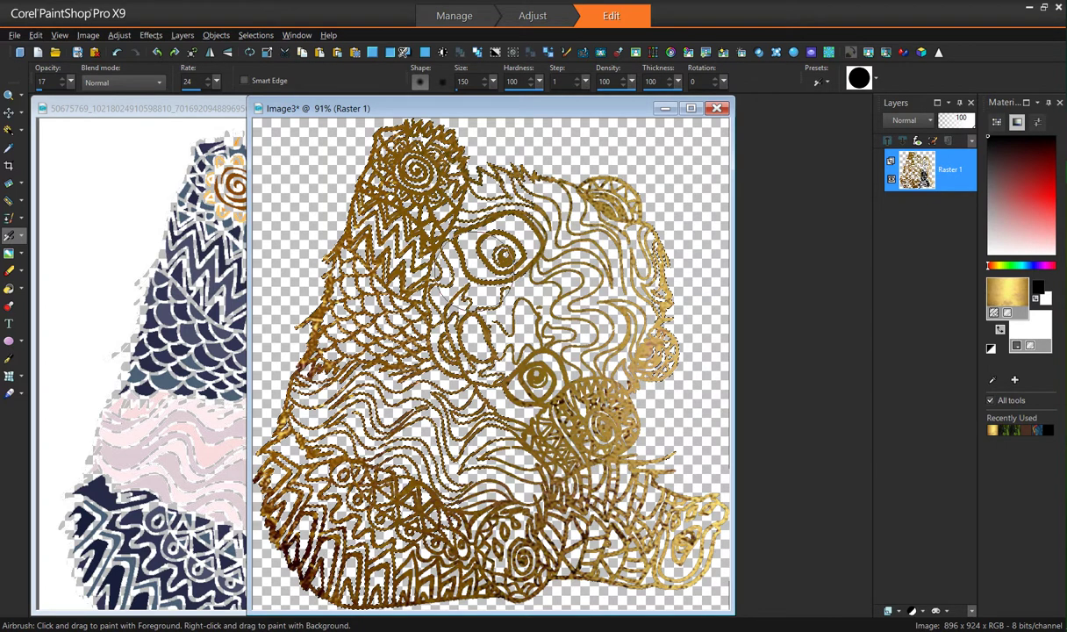
Step: Apply an Inner Bevel with the last used settings to the gold lines and remove the selection
click(390, 52)
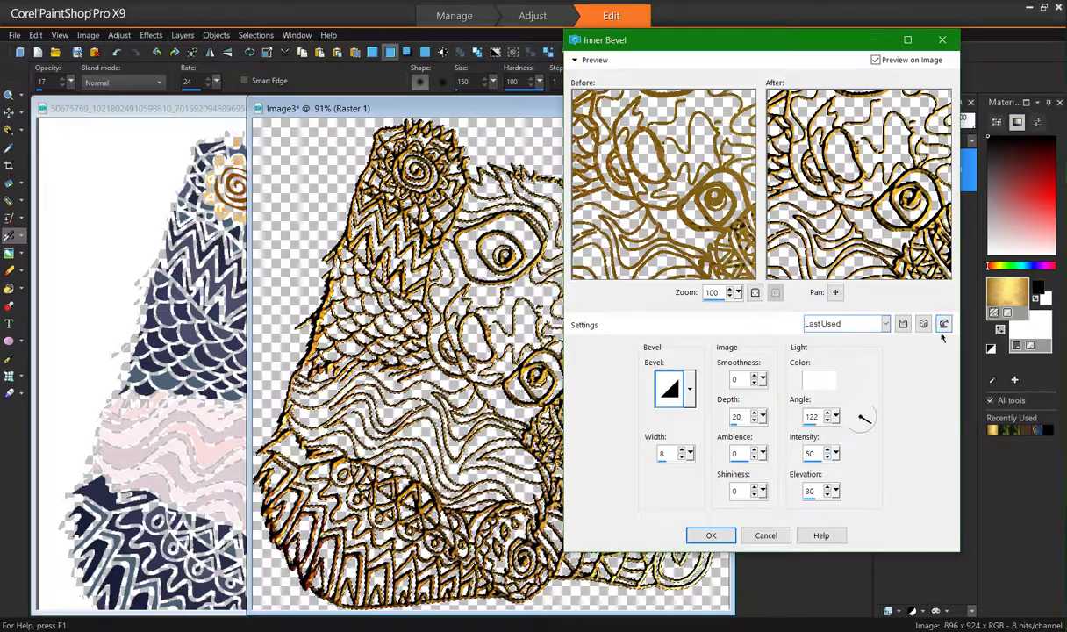
click(708, 534)
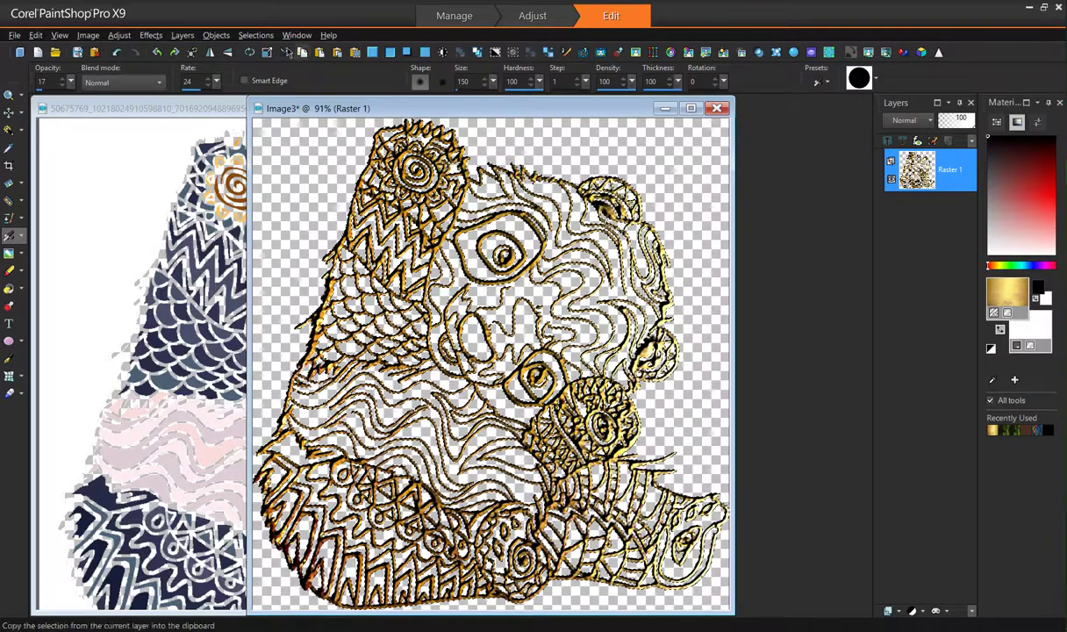
click(516, 50)
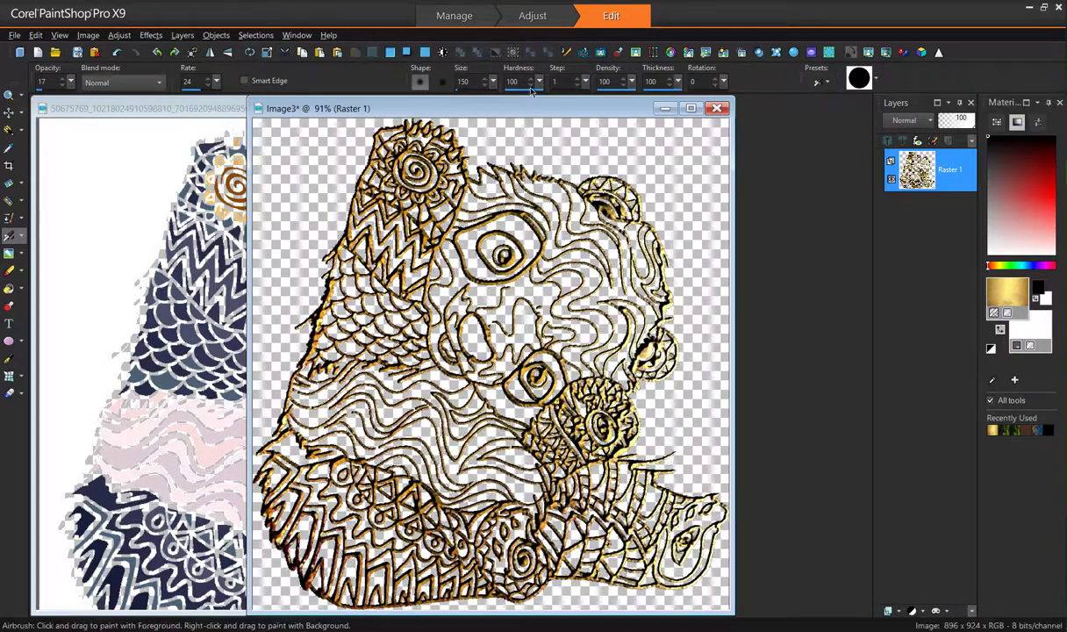
Step: Move the gold line art window aside and undo the cut in the colored panda picture
scroll(533, 115, down, 3)
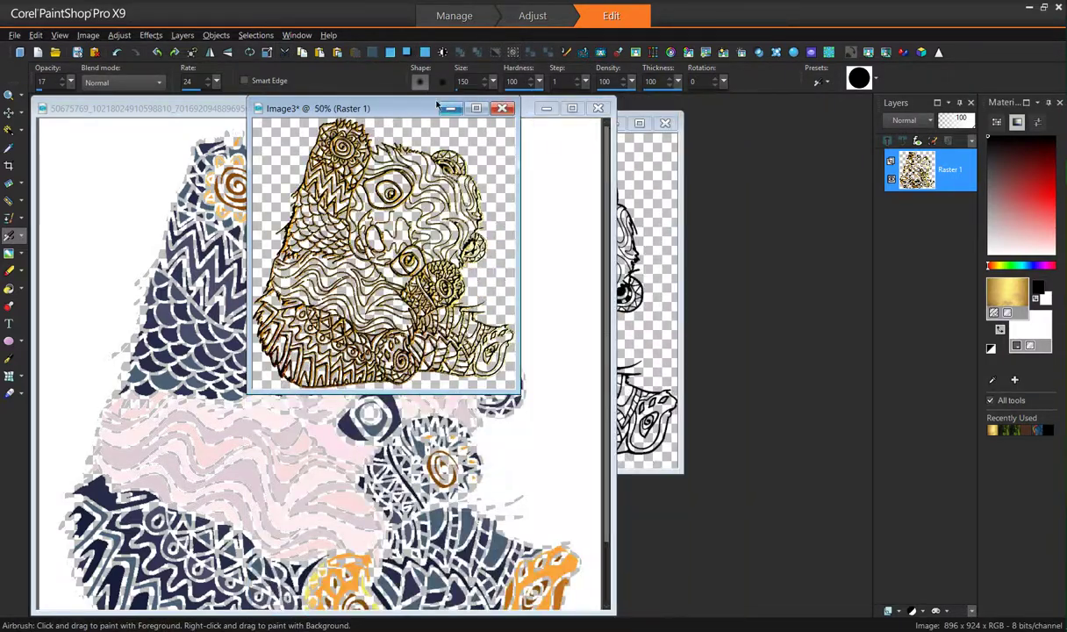
drag(403, 116, 812, 211)
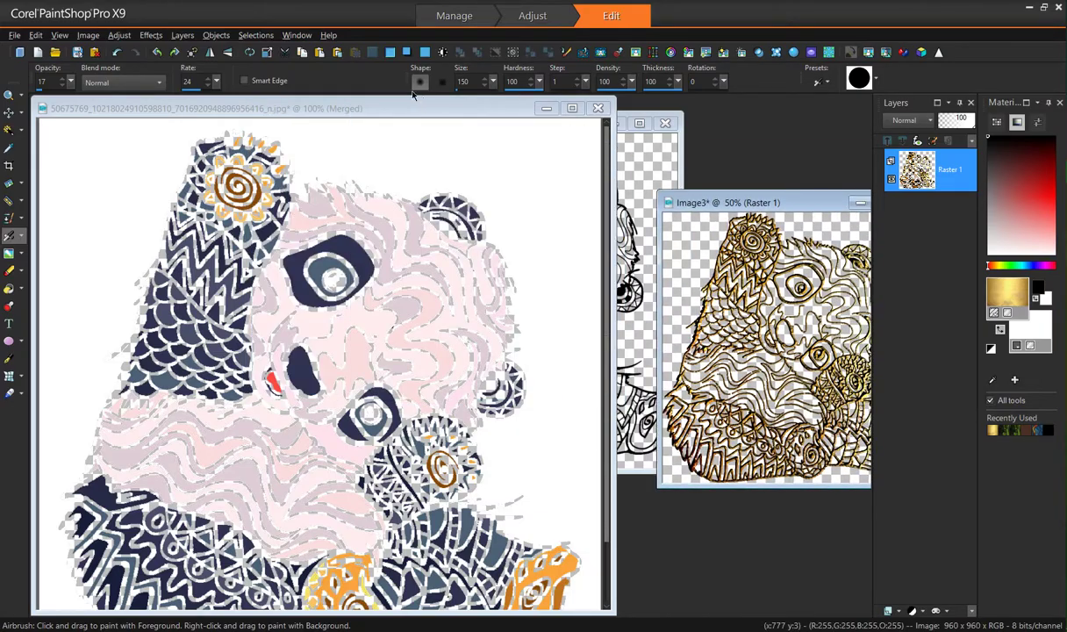
click(401, 107)
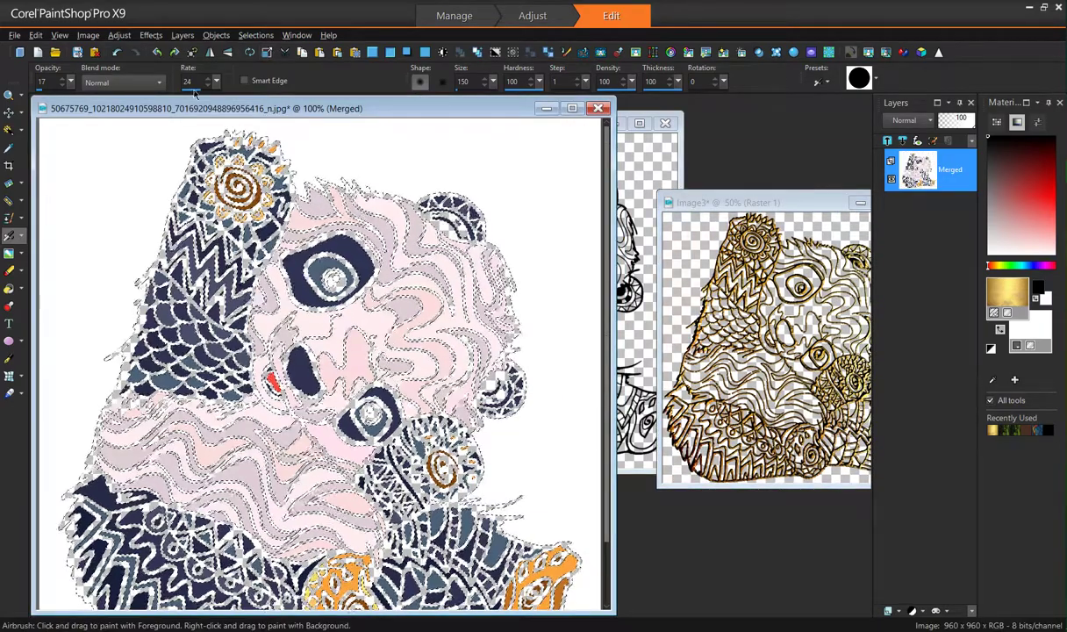
click(118, 53)
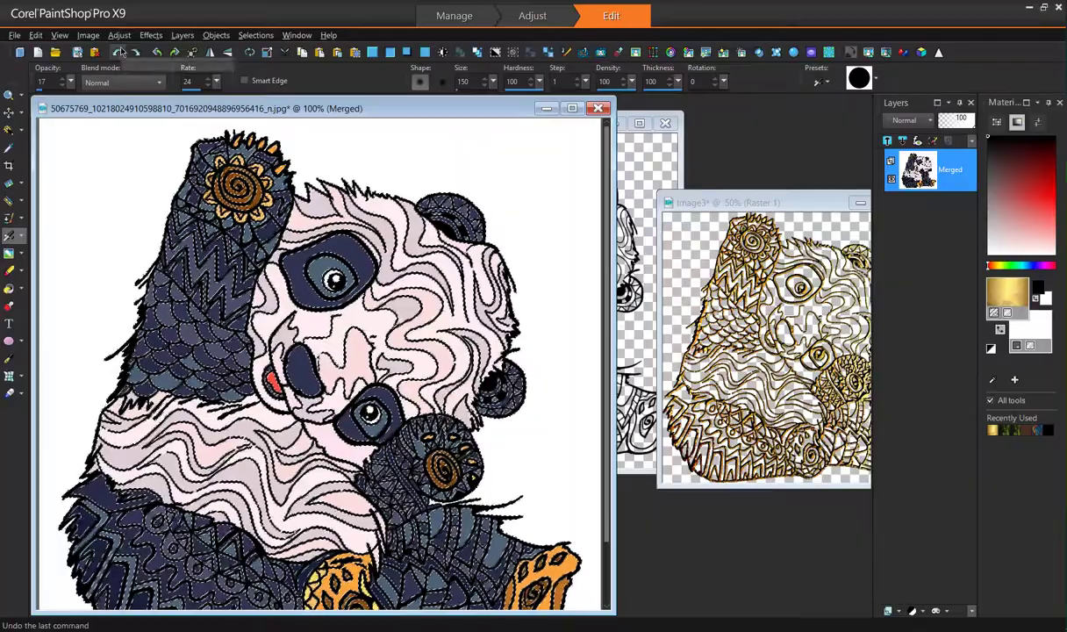
Step: Replace the current selection with a wavy band on the panda's head, using the Magic Wand in contiguous mode
click(496, 52)
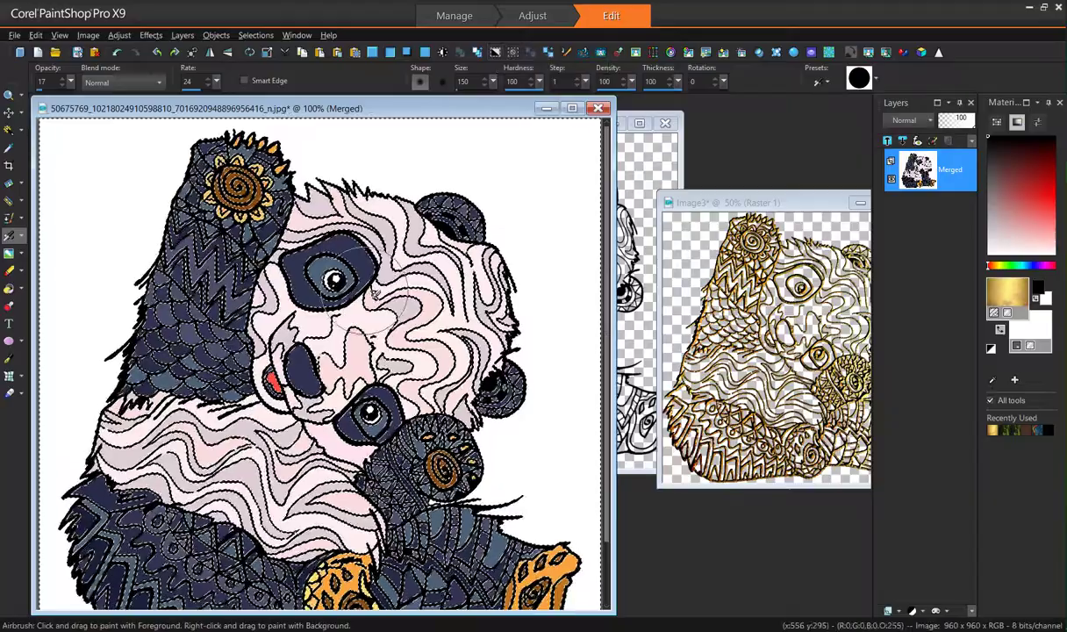
click(11, 130)
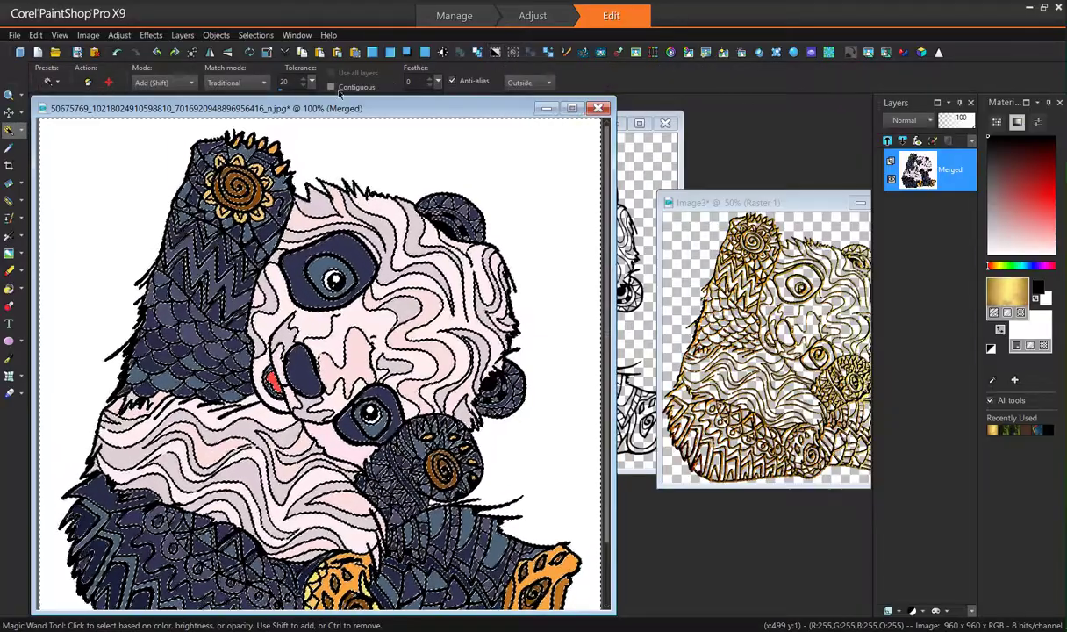
click(337, 88)
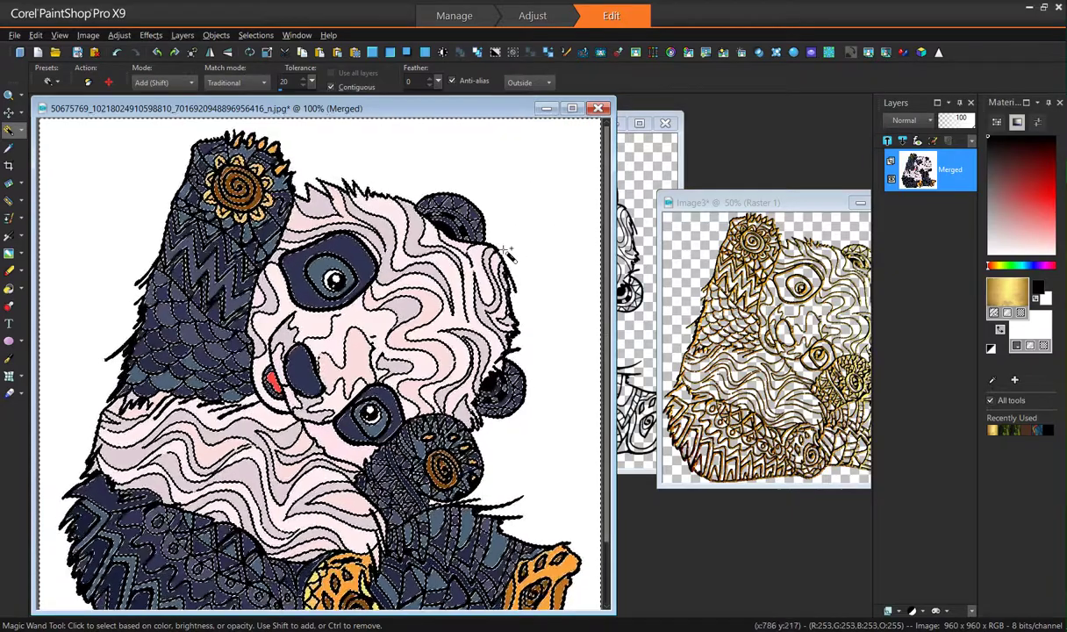
click(513, 55)
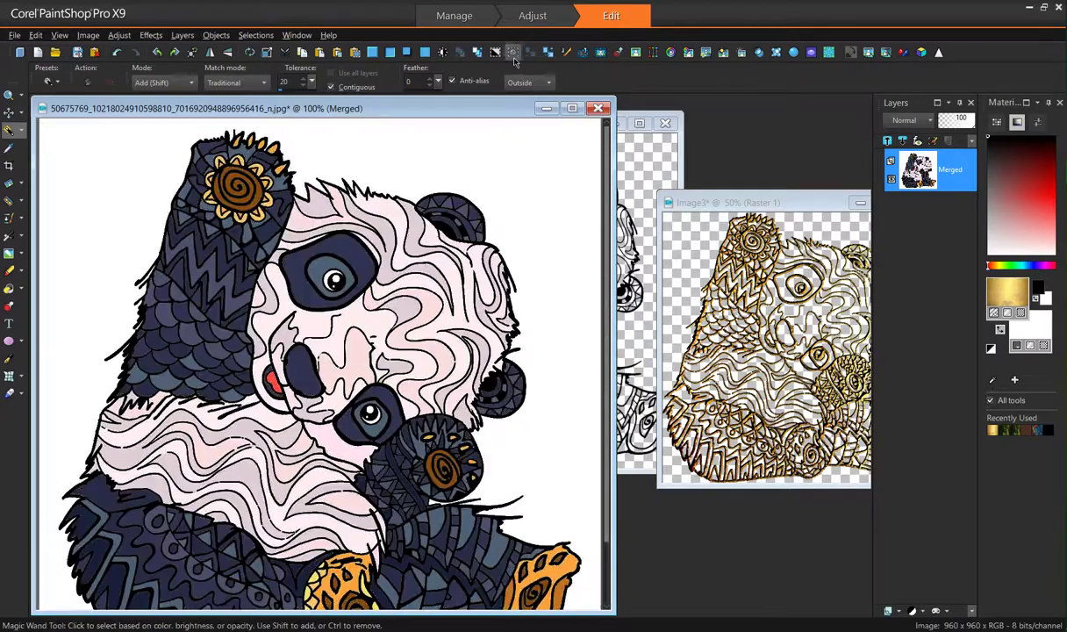
click(395, 212)
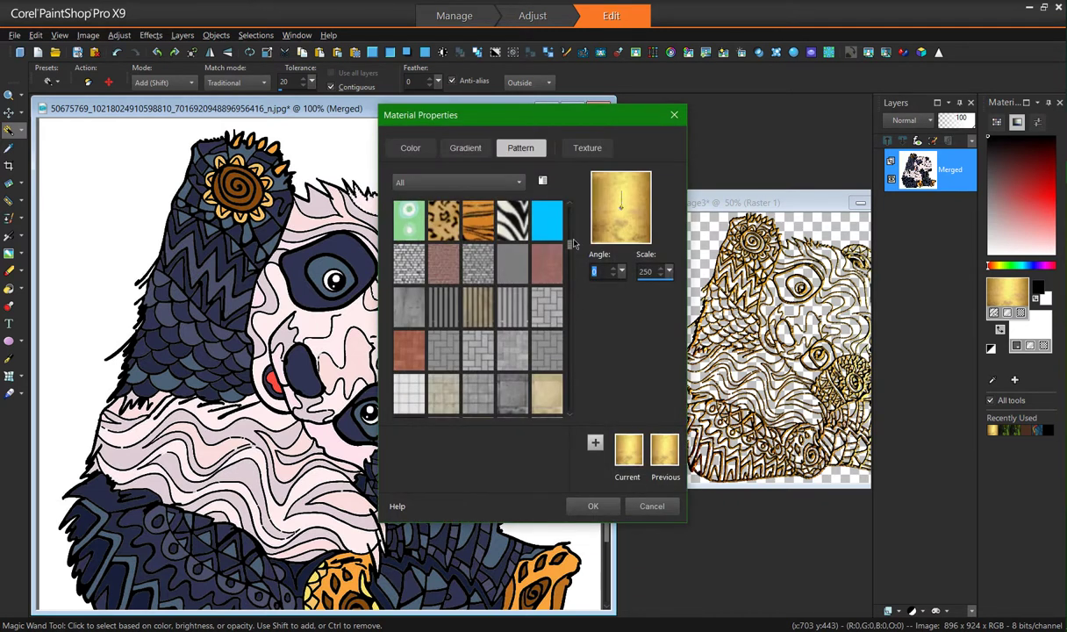
Step: Choose the black and magenta glitter pattern as the foreground material and lower its scale
scroll(569, 253, down, 5)
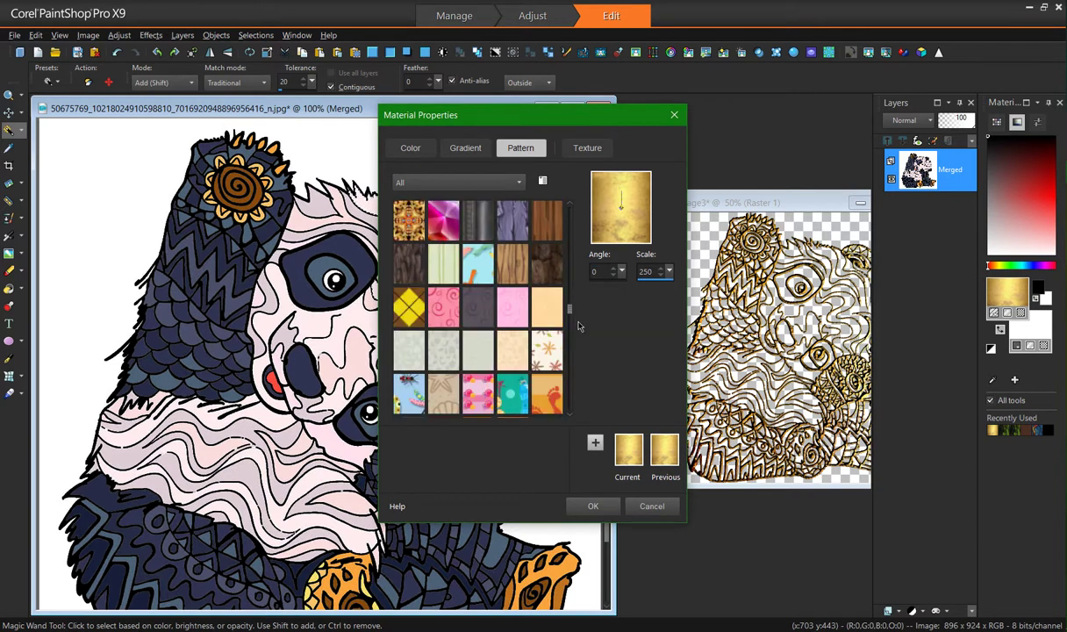
drag(570, 322, 569, 262)
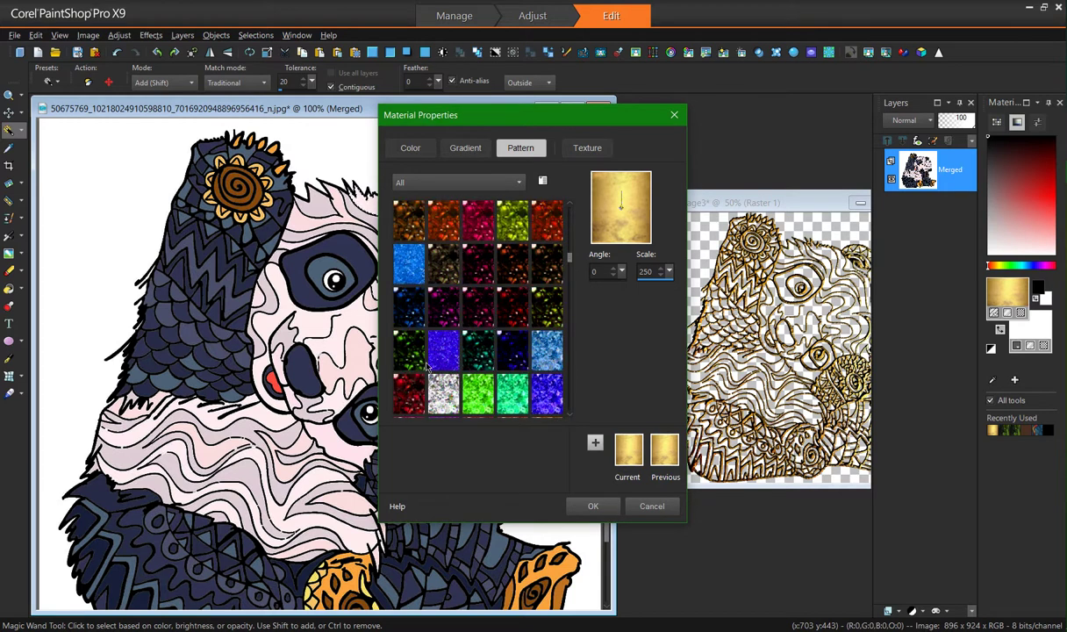
click(445, 304)
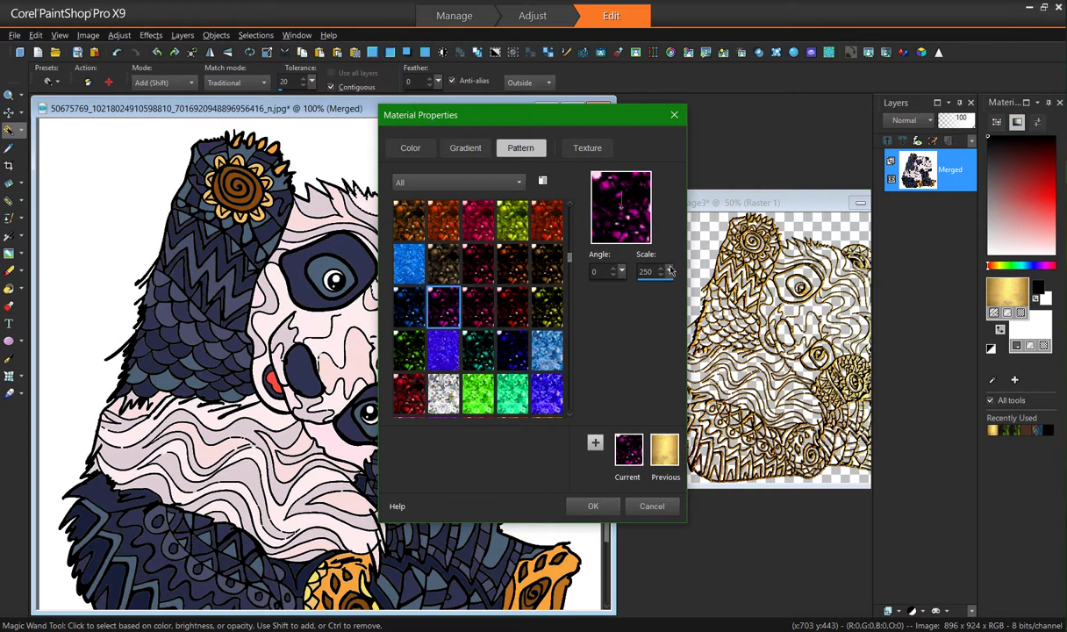
drag(669, 270, 585, 484)
drag(669, 272, 625, 276)
click(602, 506)
click(593, 506)
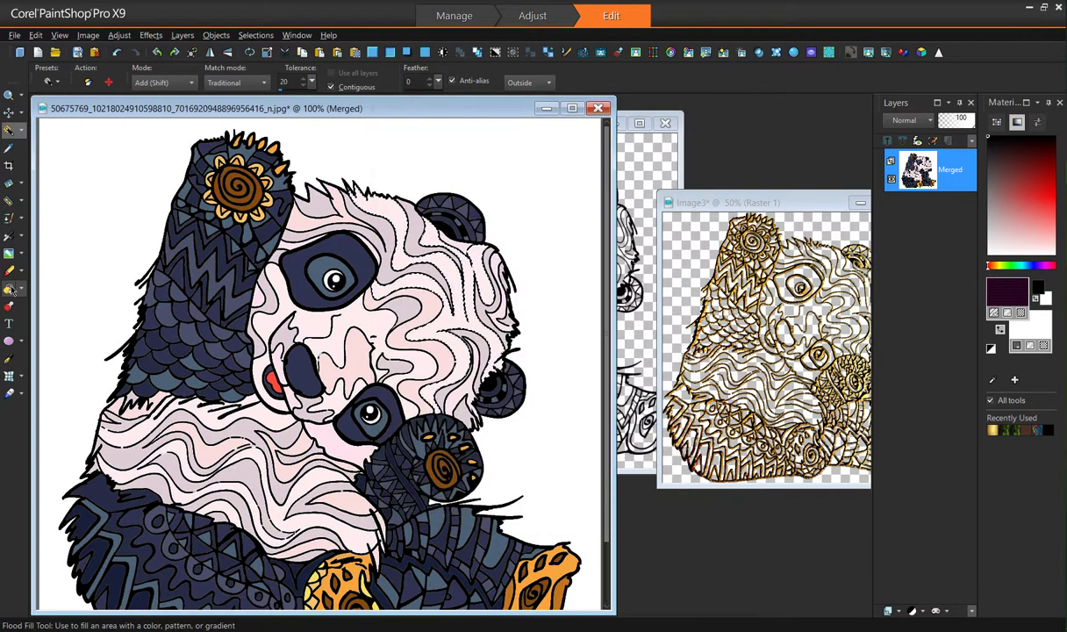
Step: Try a Flood Fill of the selected head band with the glitter pattern, and undo back to the outline selection
click(9, 288)
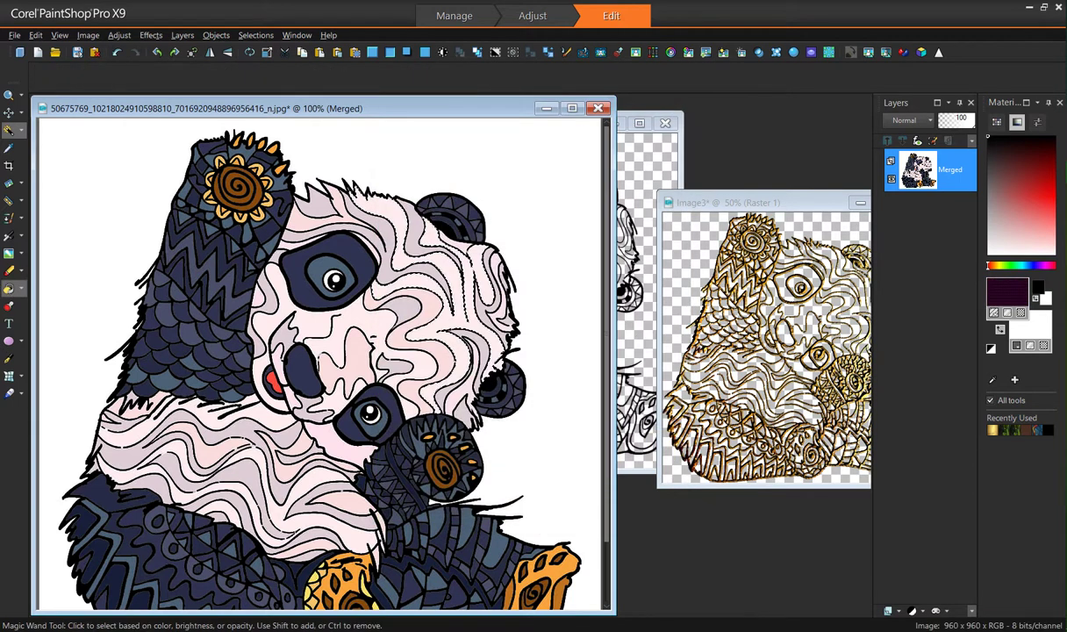
click(468, 321)
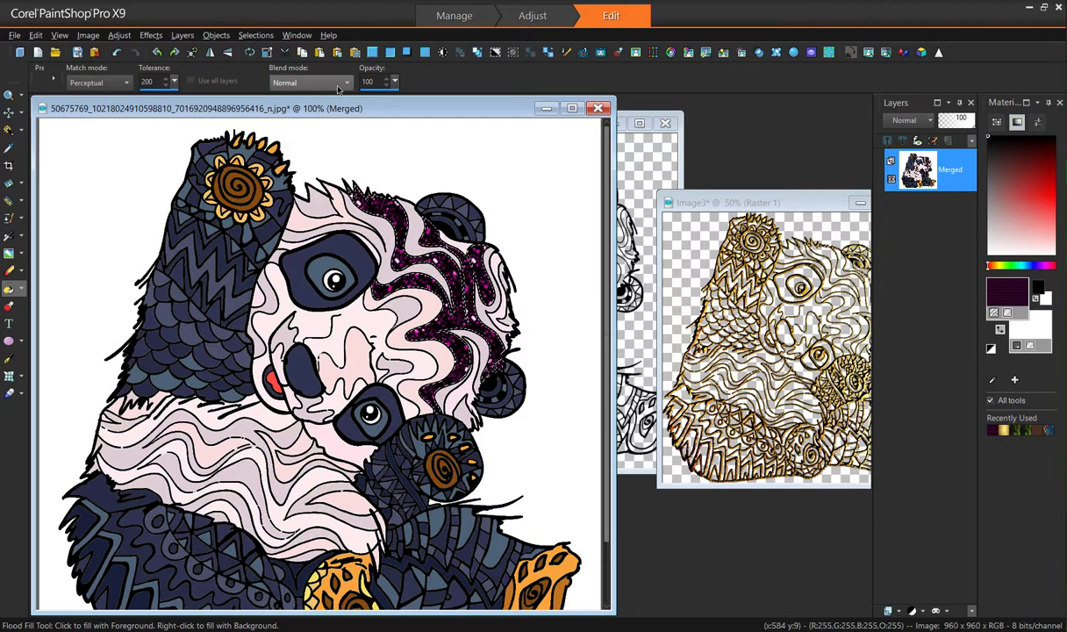
click(114, 52)
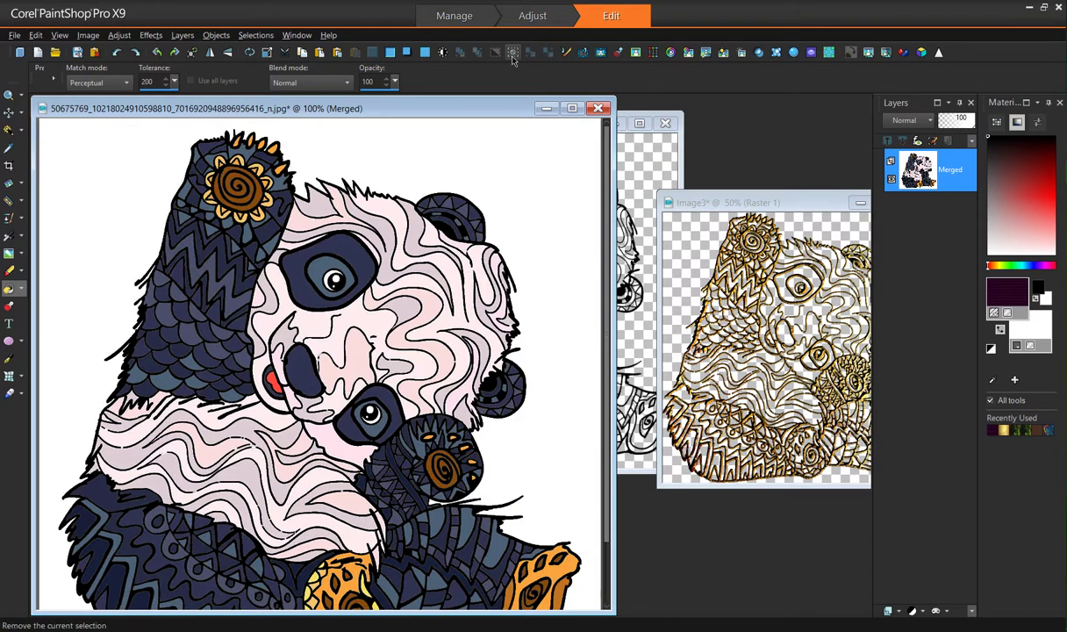
click(117, 53)
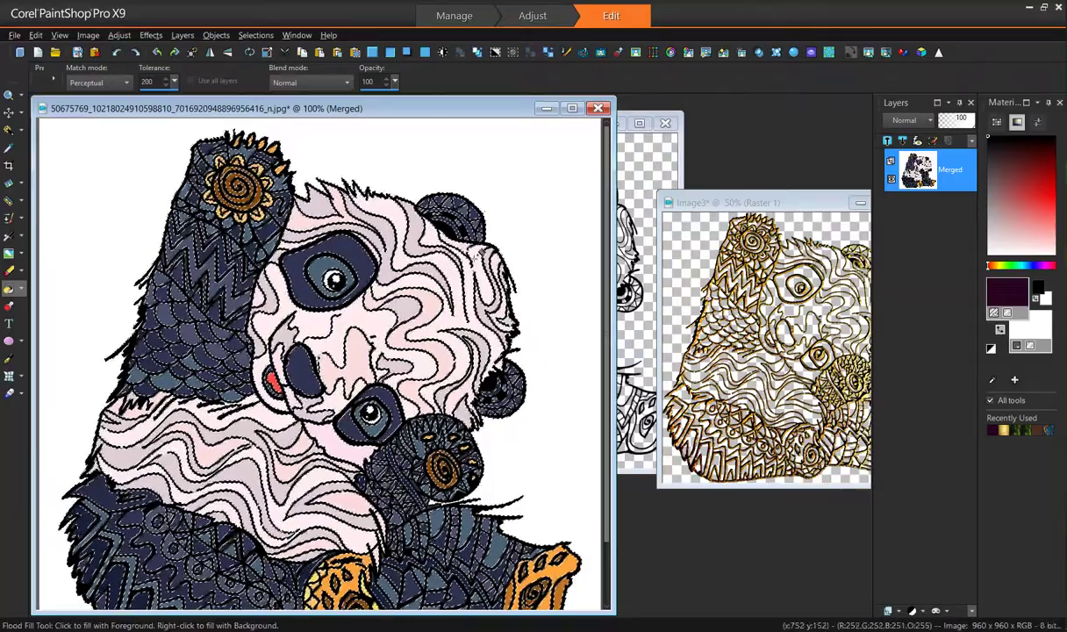
Step: Invert the outline selection, apply an Inner Bevel with ambience -24 to the colored areas, and deselect
click(495, 52)
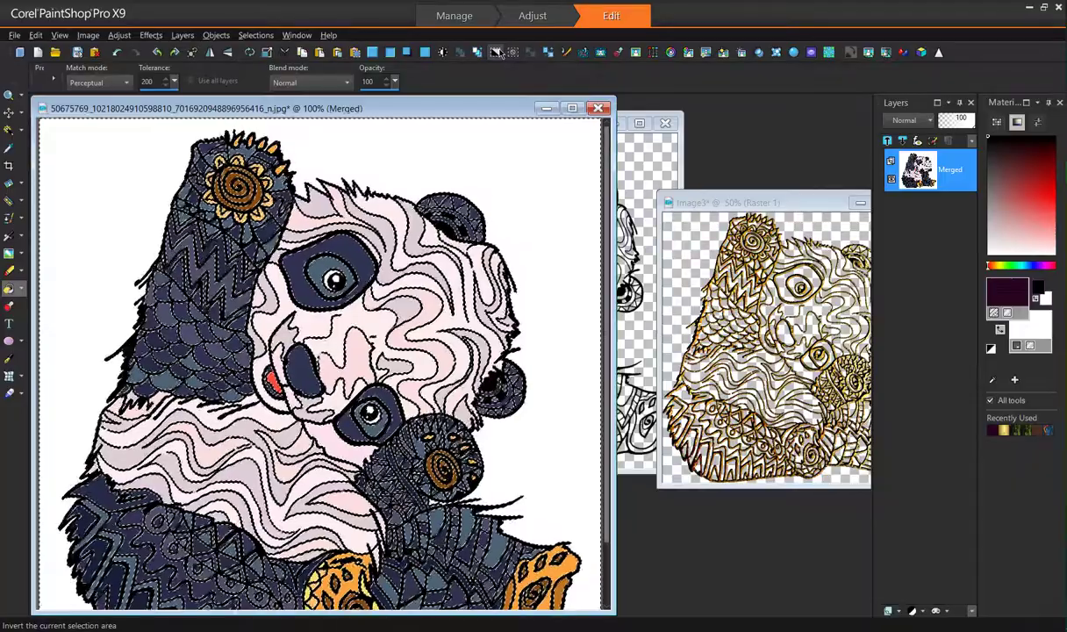
click(390, 52)
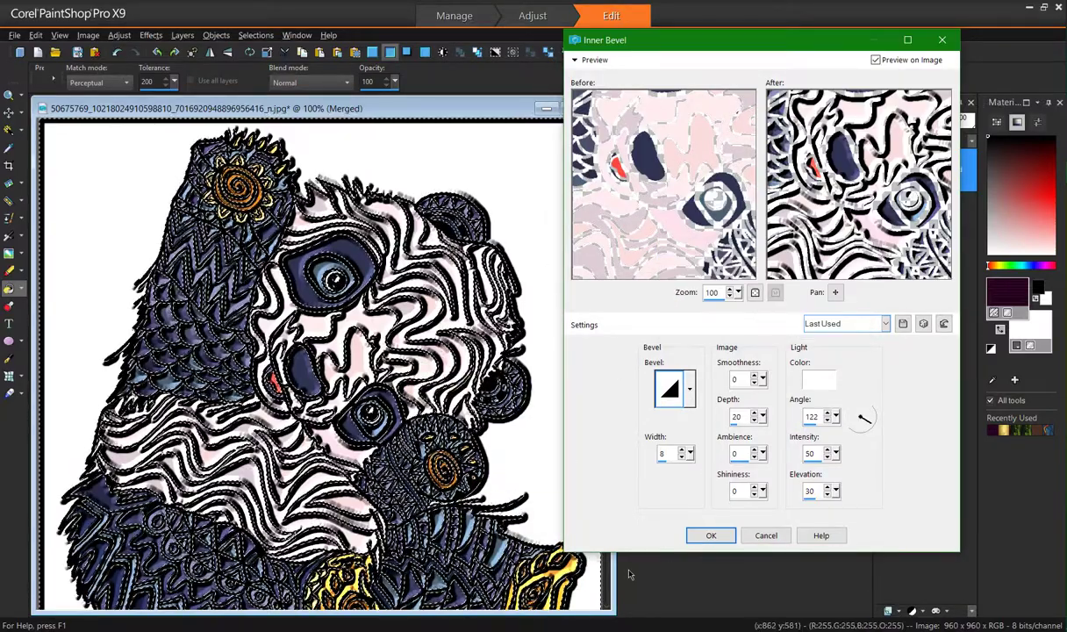
click(764, 455)
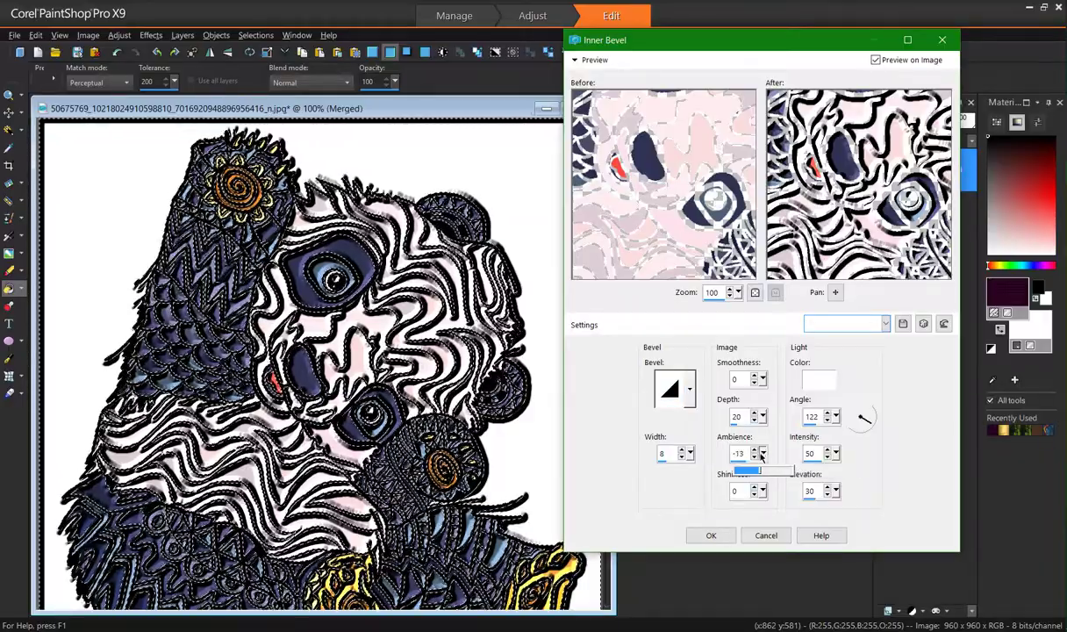
click(761, 455)
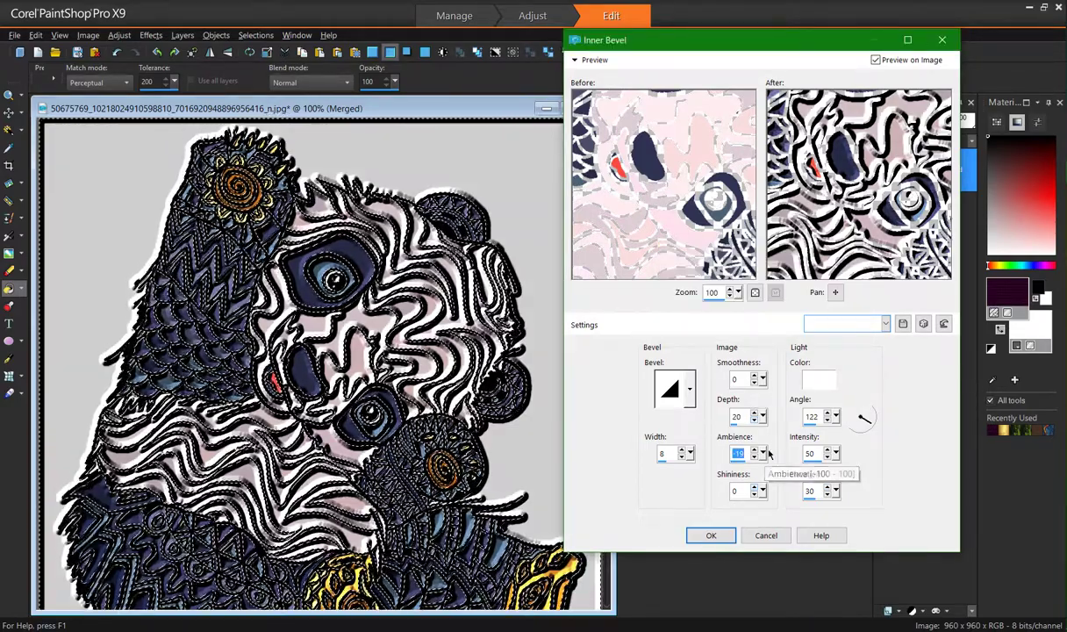
text(-21)
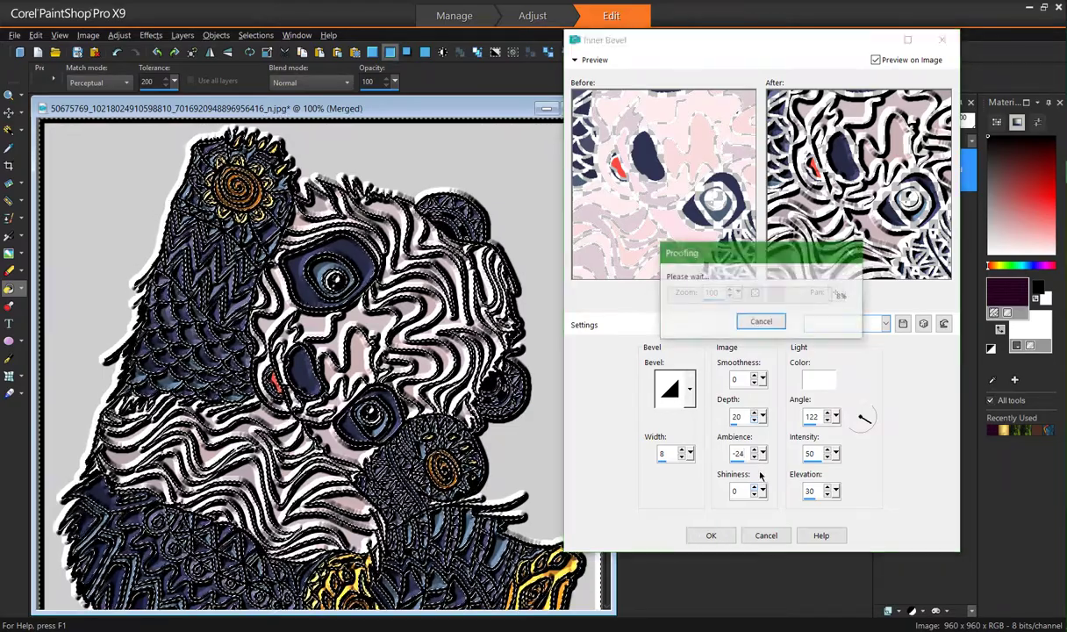
click(731, 537)
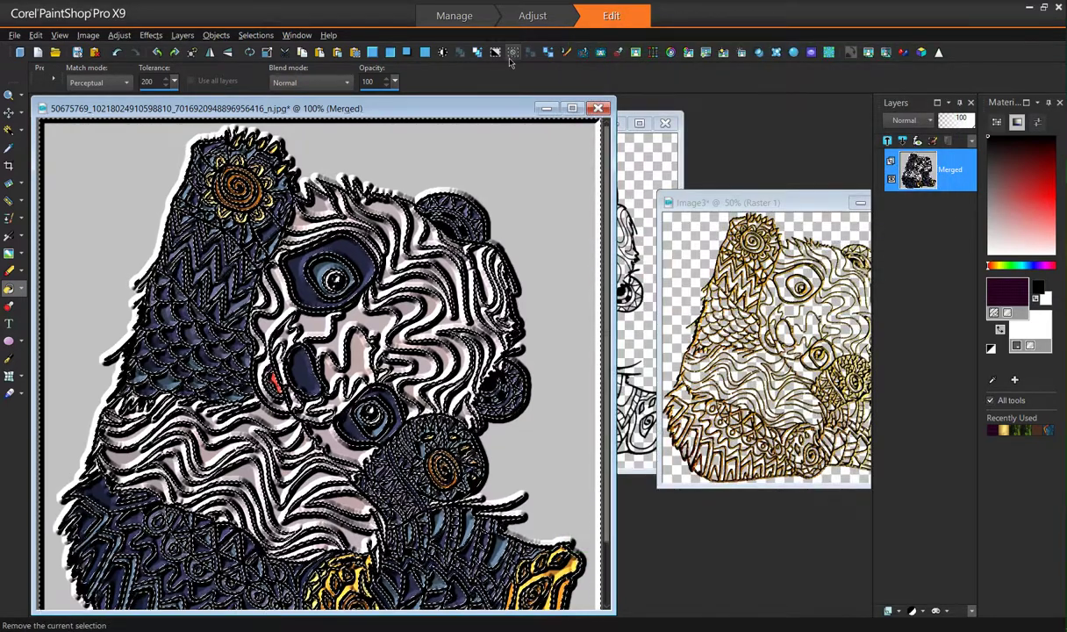
click(512, 54)
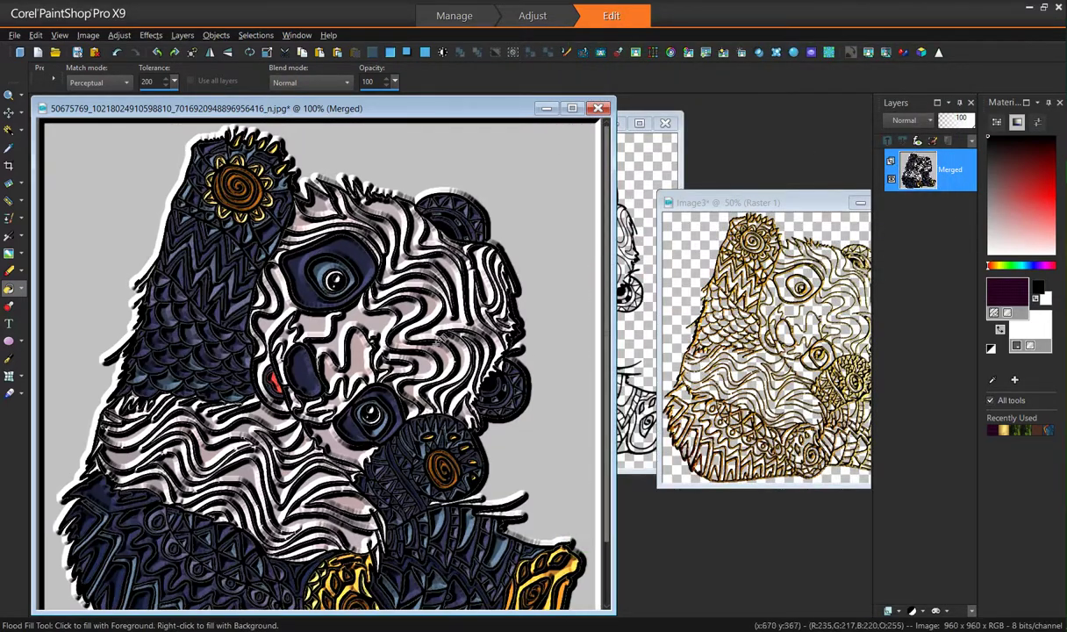
Step: Shrink the panda picture's view and place the gold line art window beside it
scroll(438, 339, down, 1)
click(723, 209)
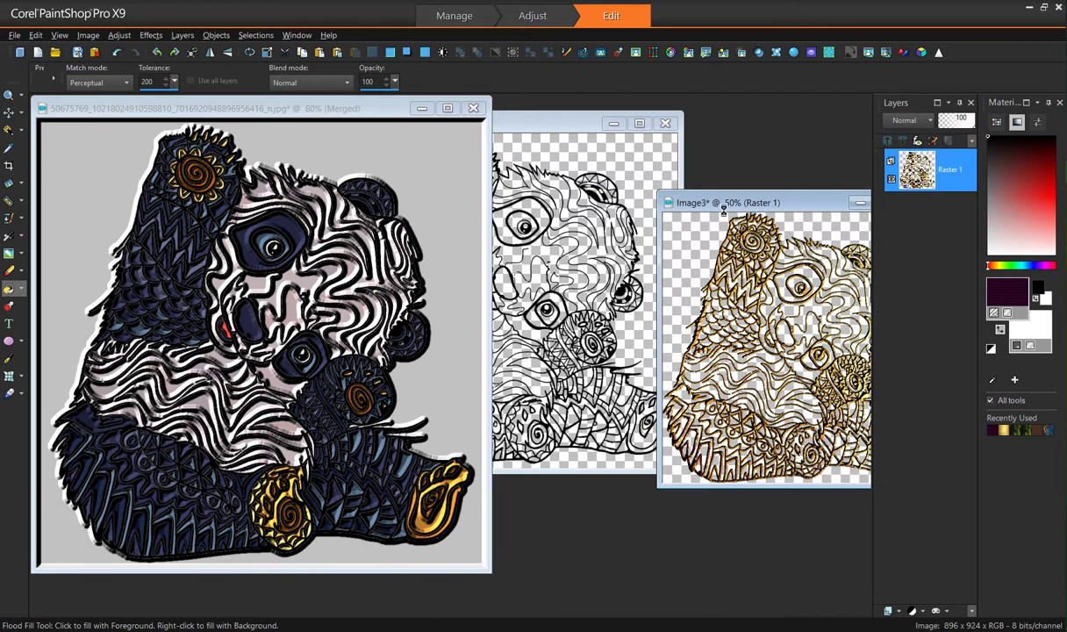
click(722, 216)
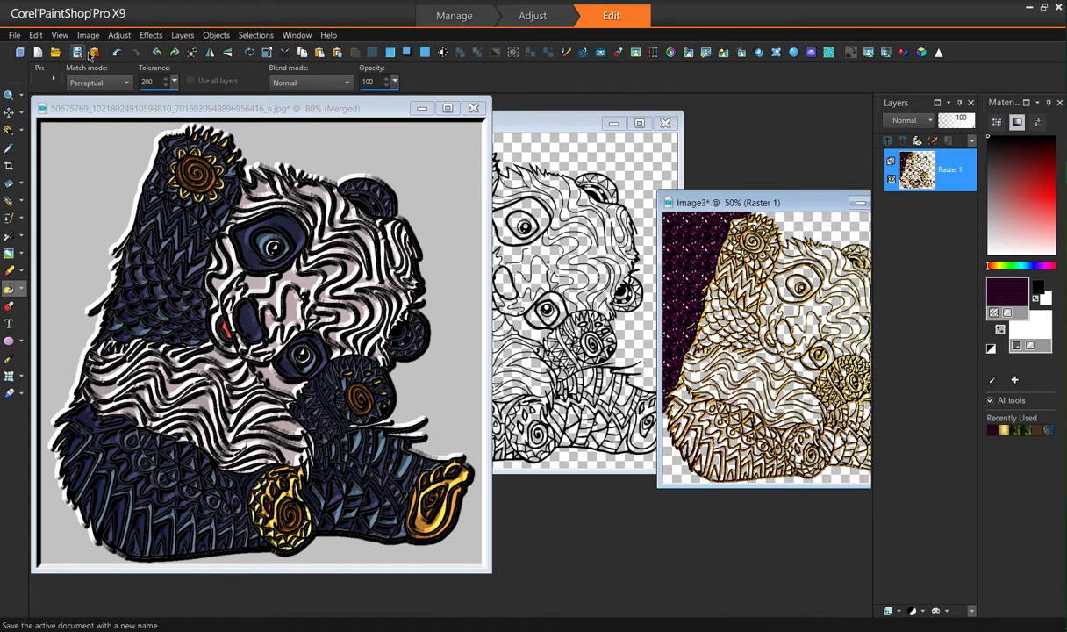
click(117, 52)
drag(749, 203, 594, 155)
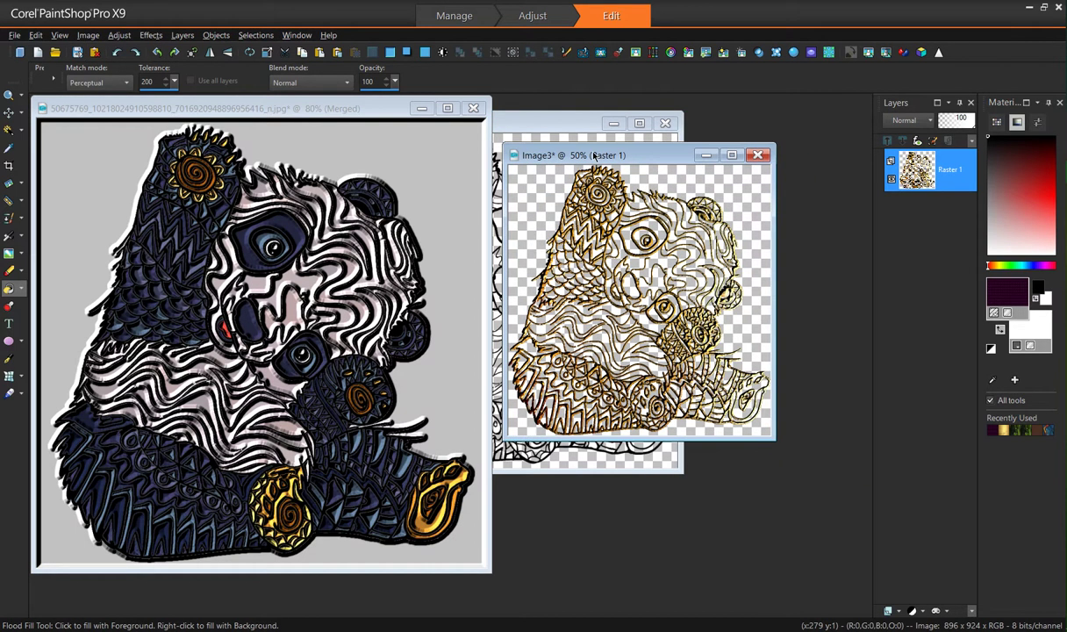
Step: Paste the gold line art as a new layer over the beveled panda and add a black drop shadow on its own layer, opacity 100, blur 11.88
click(299, 106)
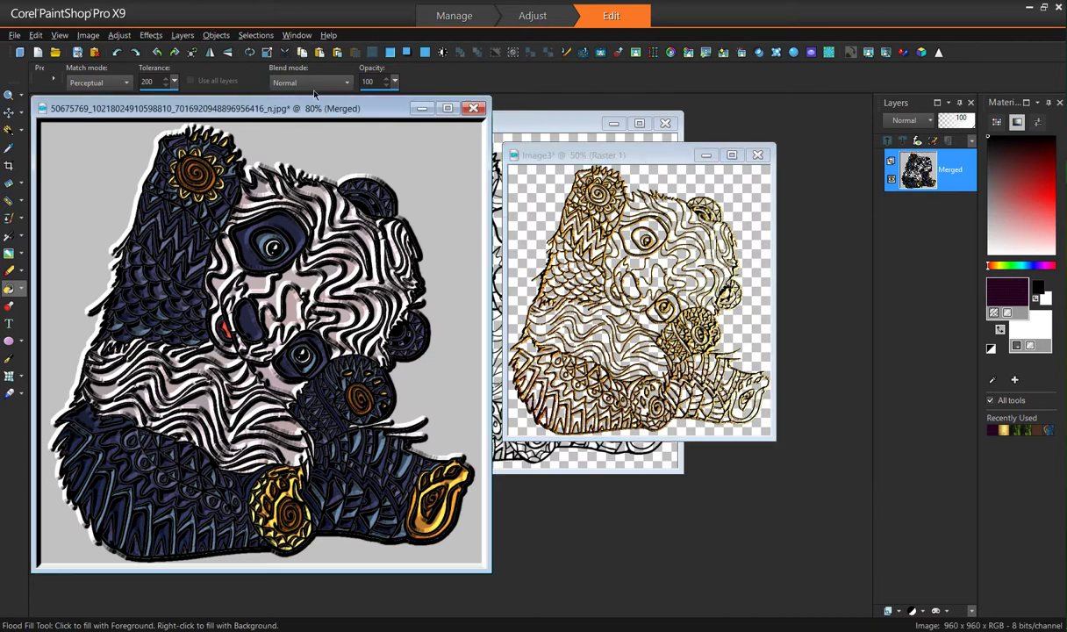
click(319, 52)
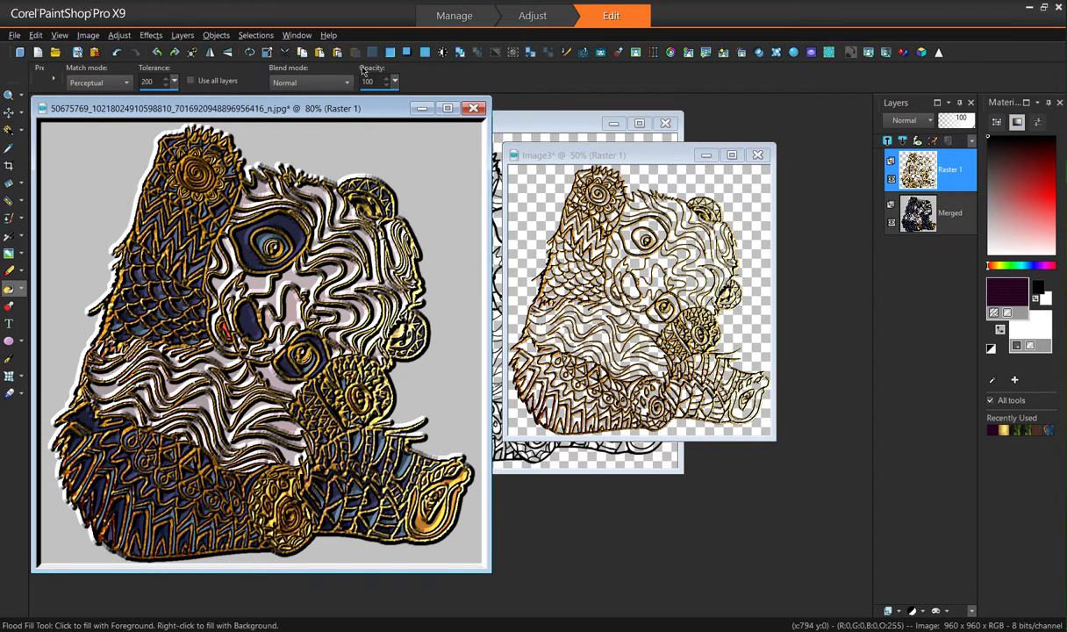
click(387, 52)
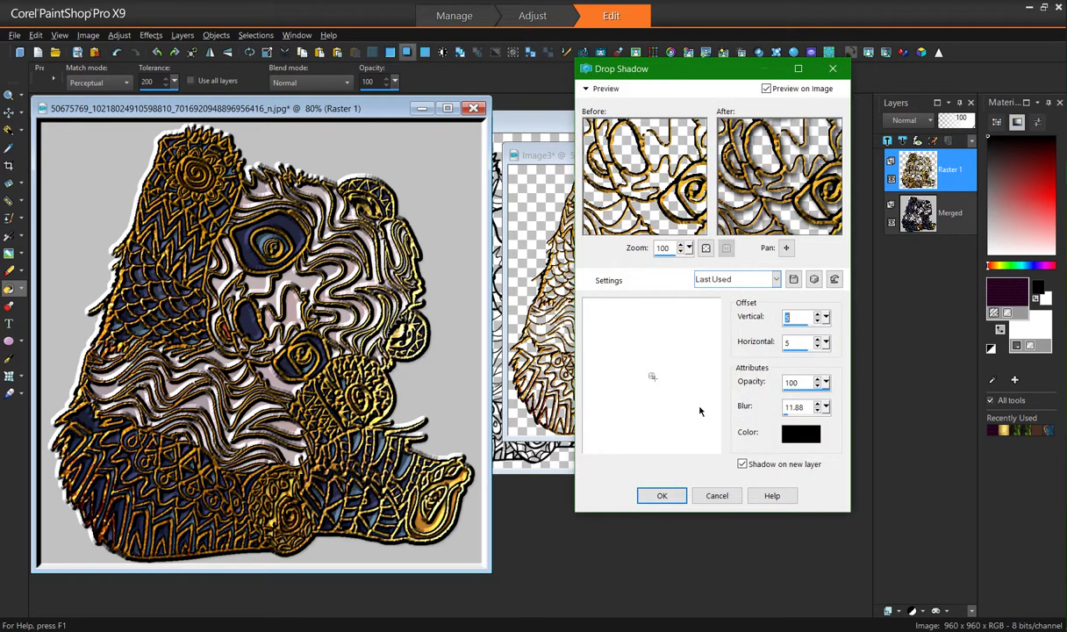
click(662, 495)
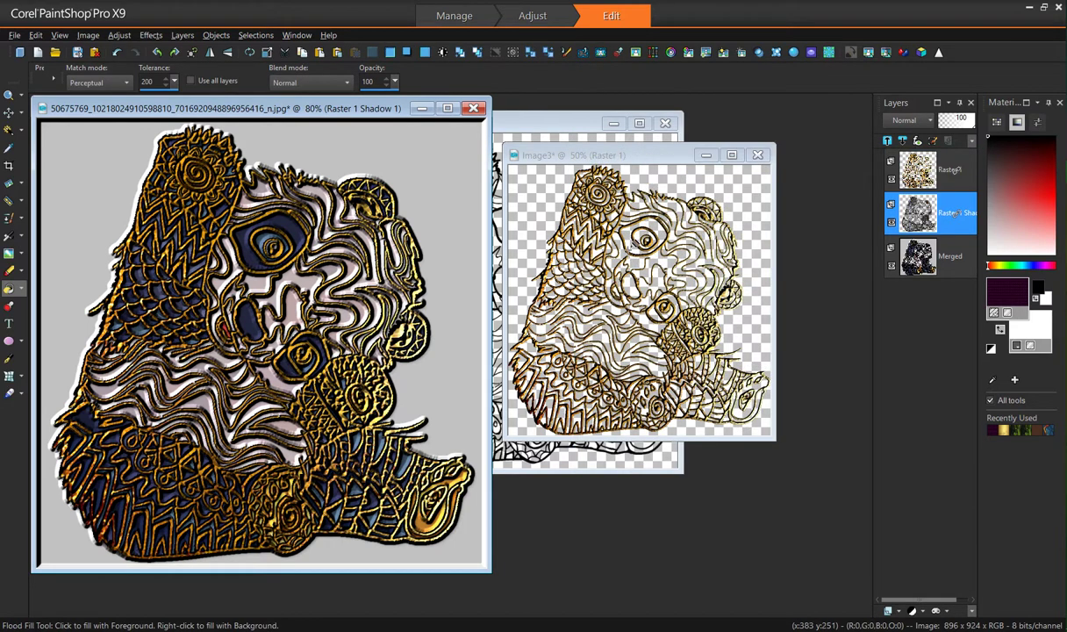